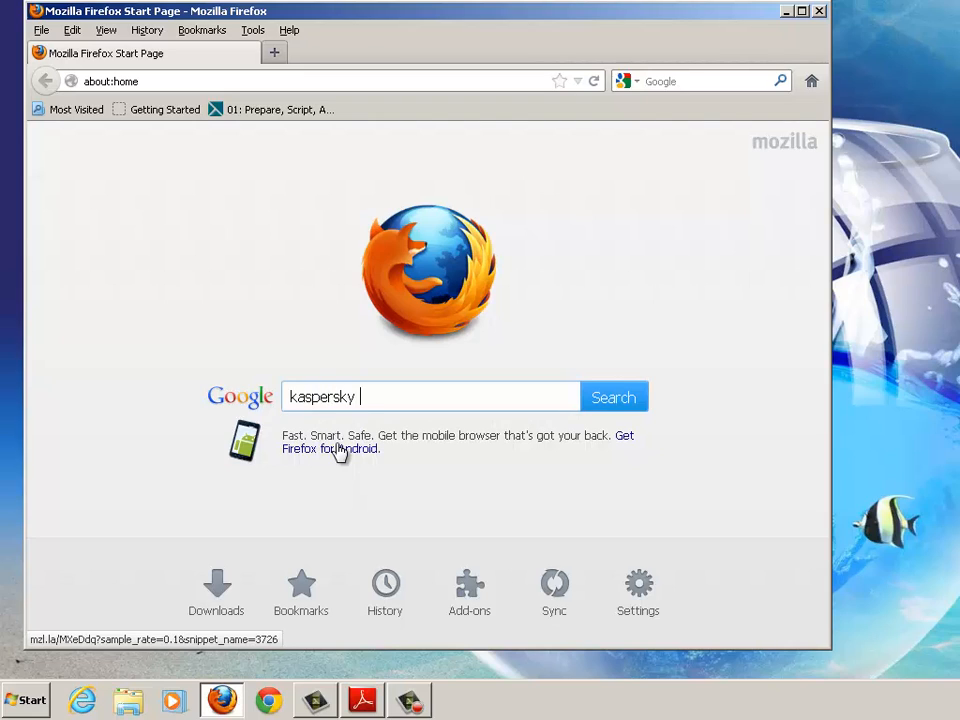
Step: Search Google for "kaspersky virus removal tool" and open the Kaspersky Lab download page from the results
{"action": "type", "text": "emoval tool"}
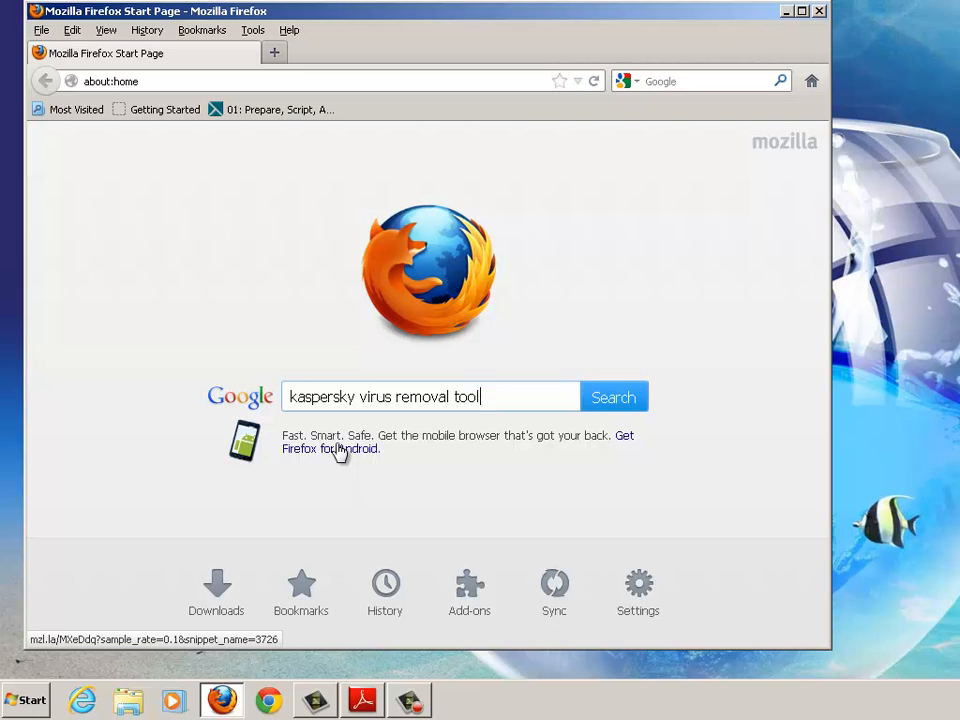
{"action": "key", "text": "Return"}
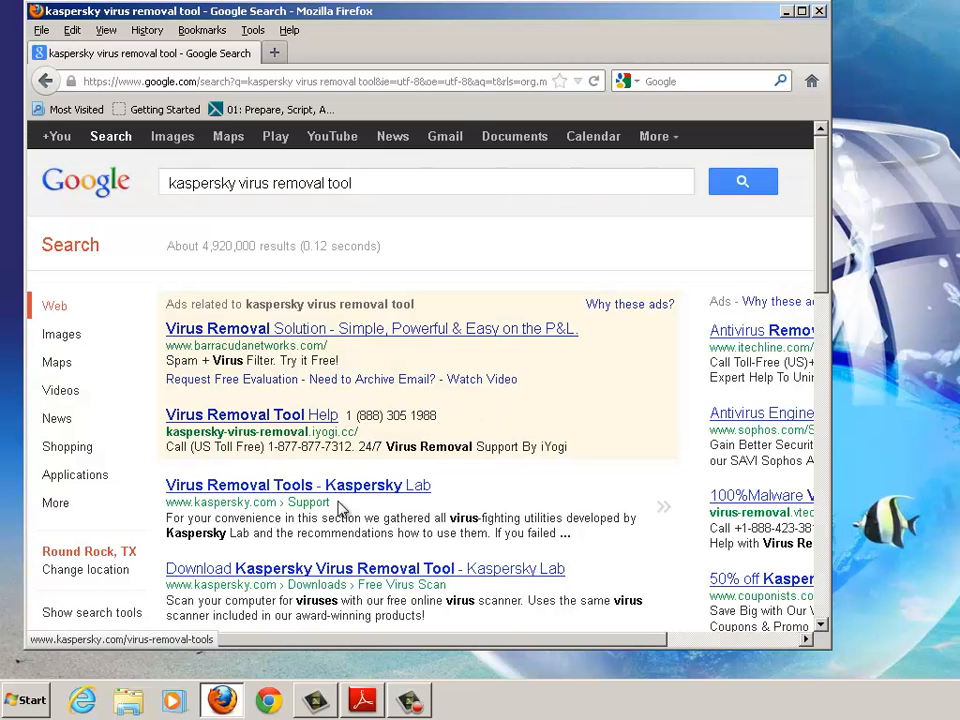
{"action": "scroll", "coordinate": [433, 378], "scroll_direction": "down", "scroll_amount": 4}
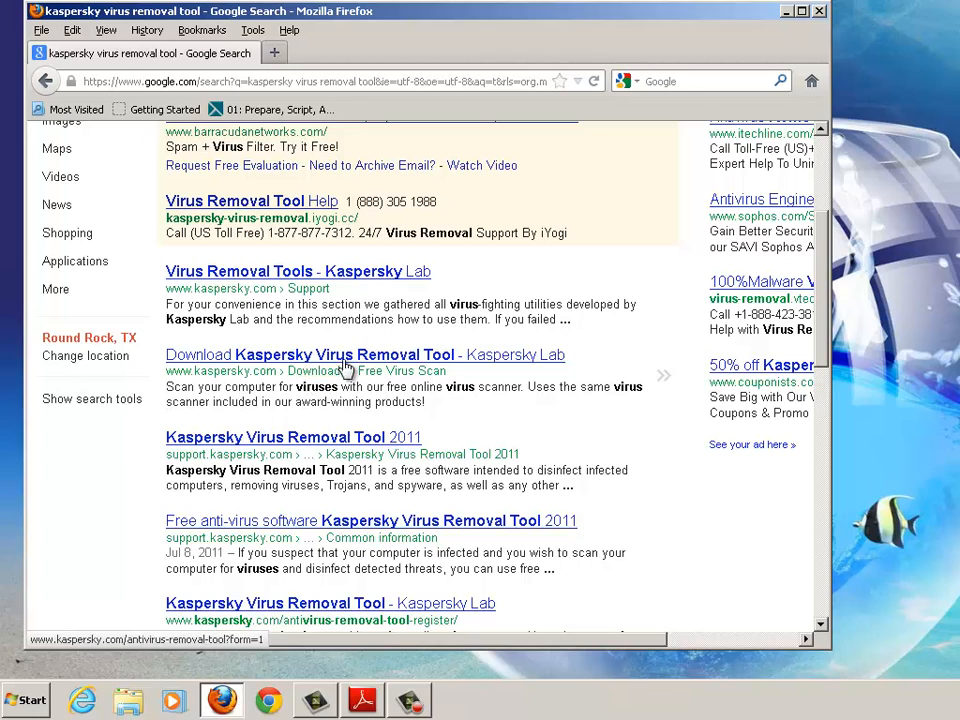
{"action": "left_click", "coordinate": [243, 358]}
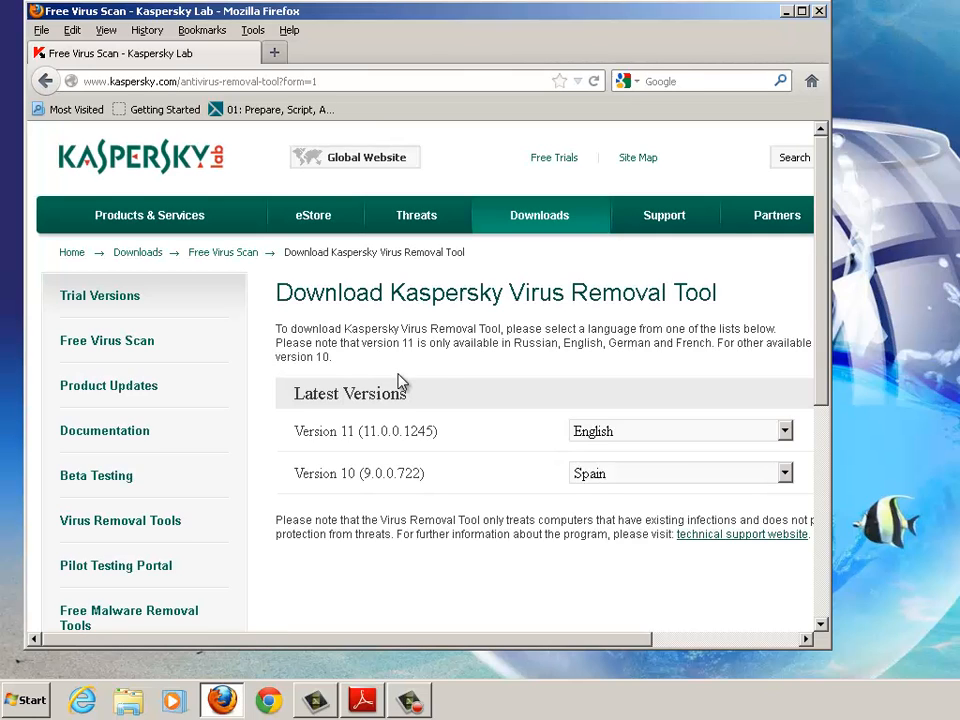
Step: Start downloading the English version 11 (11.0.0.1245) of Kaspersky Virus Removal Tool, saving the setup file
{"action": "scroll", "coordinate": [484, 563], "scroll_direction": "down", "scroll_amount": 2}
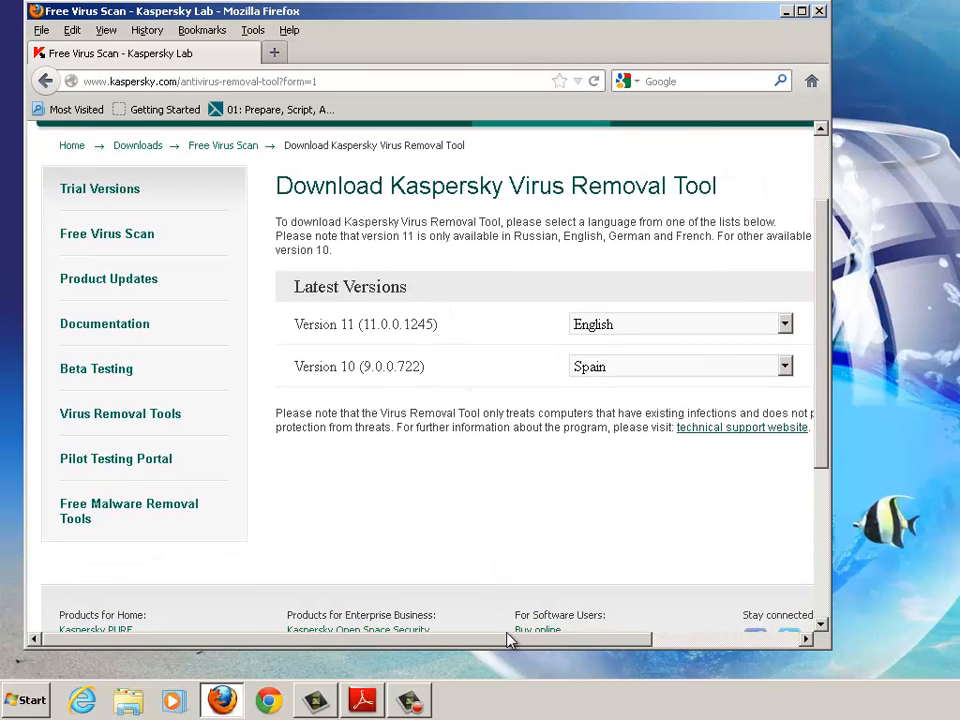
{"action": "left_click_drag", "start_coordinate": [510, 638], "coordinate": [653, 645]}
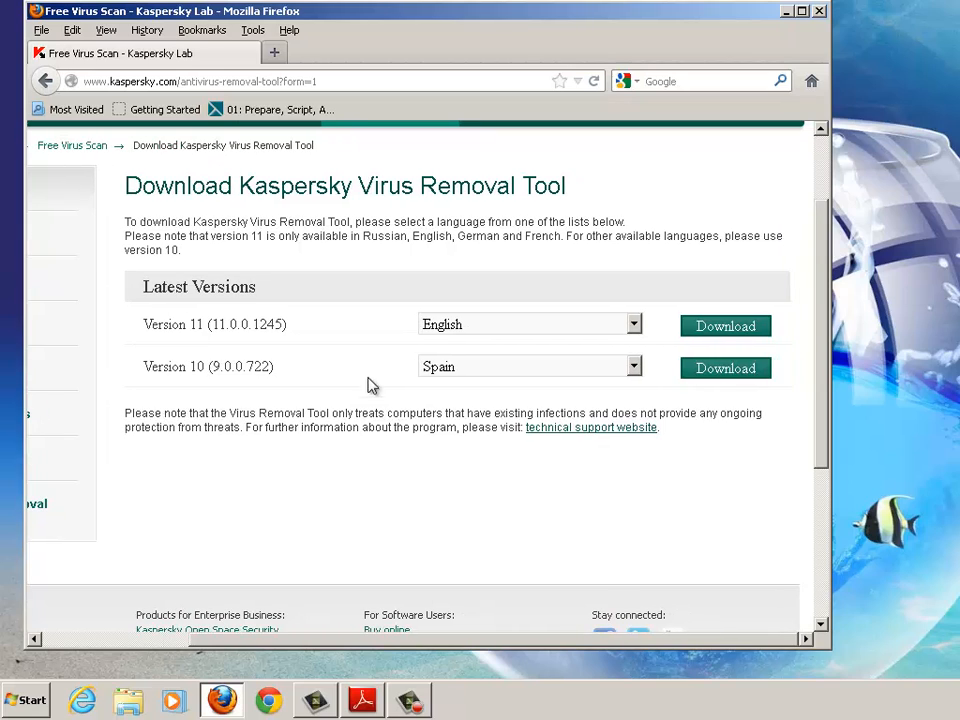
{"action": "left_click", "coordinate": [714, 335]}
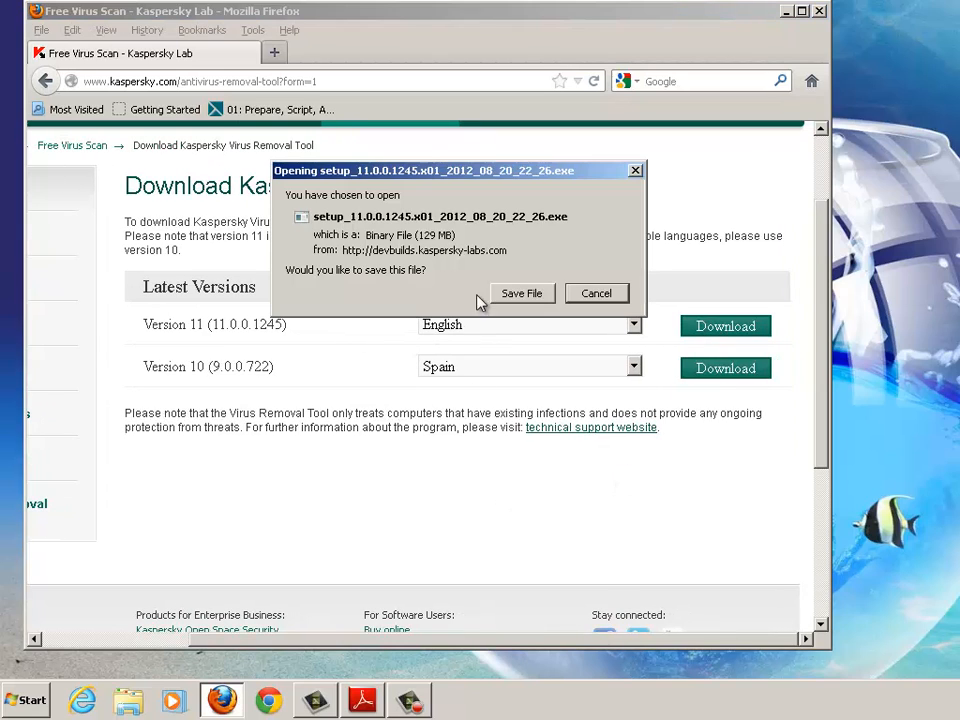
{"action": "left_click", "coordinate": [529, 297]}
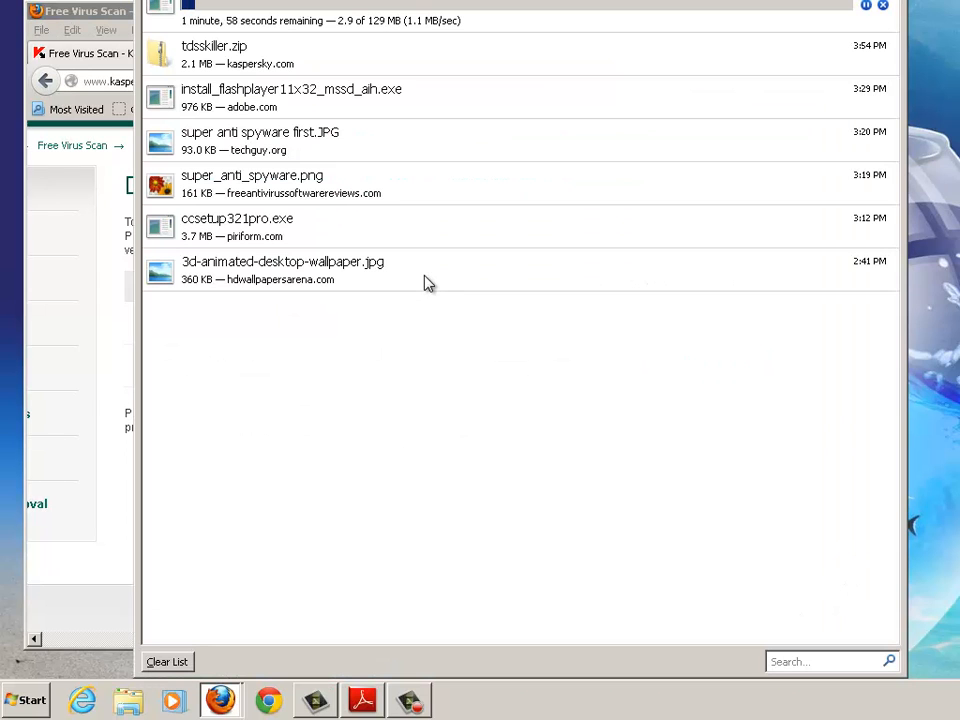
Step: Cancel the Kaspersky setup file download and close the downloads list and browser windows
{"action": "left_click_drag", "start_coordinate": [318, 1], "coordinate": [276, 350]}
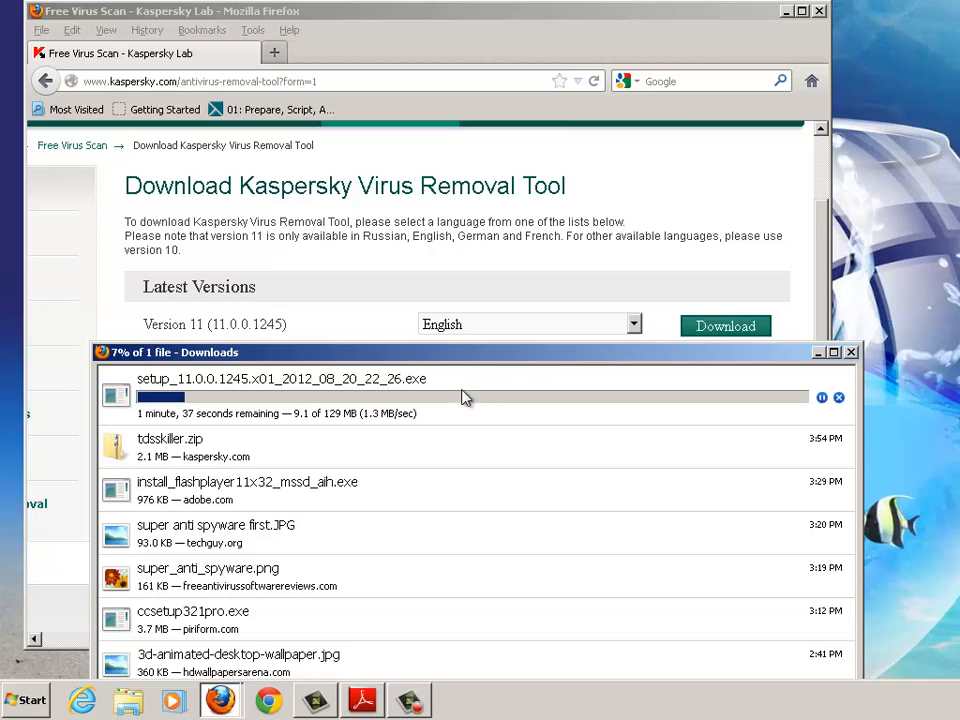
{"action": "left_click", "coordinate": [840, 402]}
{"action": "left_click", "coordinate": [840, 402]}
{"action": "left_click", "coordinate": [932, 407]}
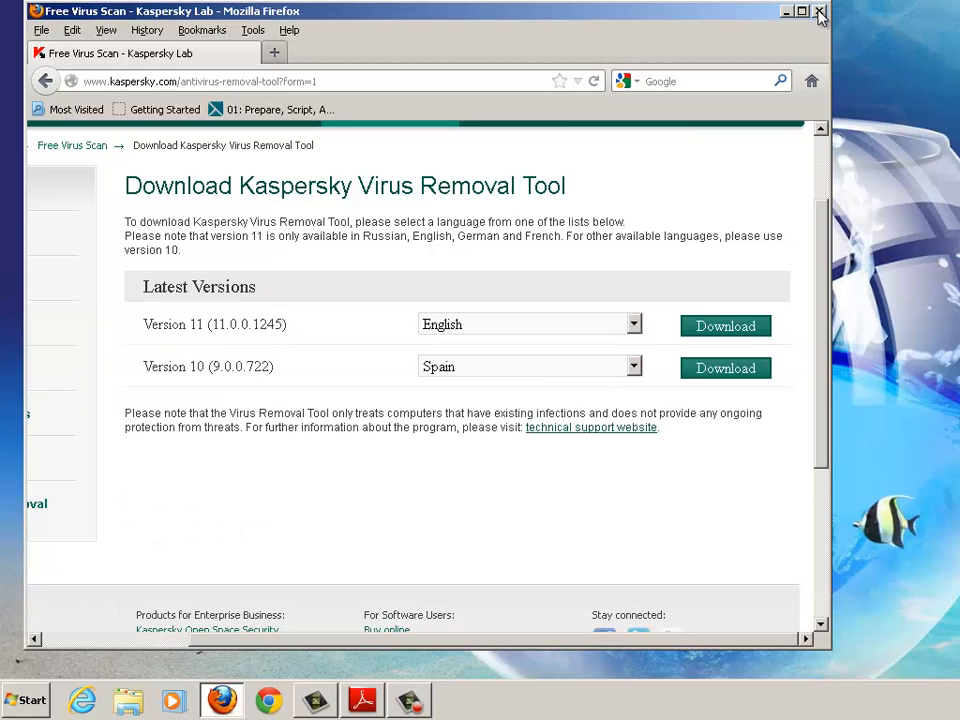
{"action": "left_click", "coordinate": [819, 12]}
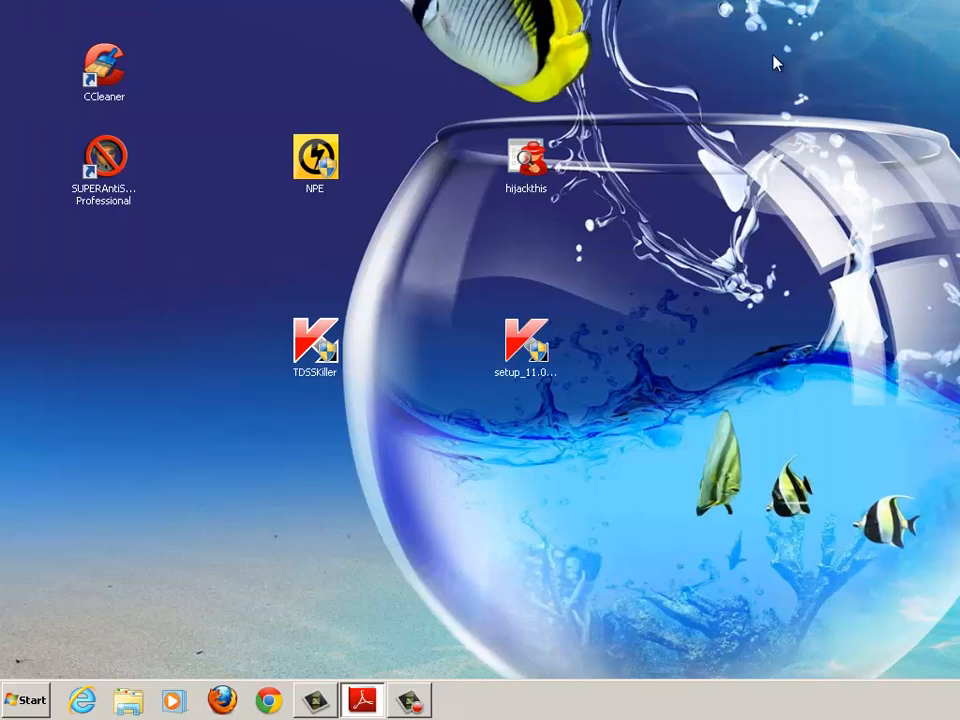
Step: Launch Kaspersky Virus Removal Tool from the desktop setup file, accepting its license agreement, and close it once it has loaded
{"action": "left_click", "coordinate": [529, 345]}
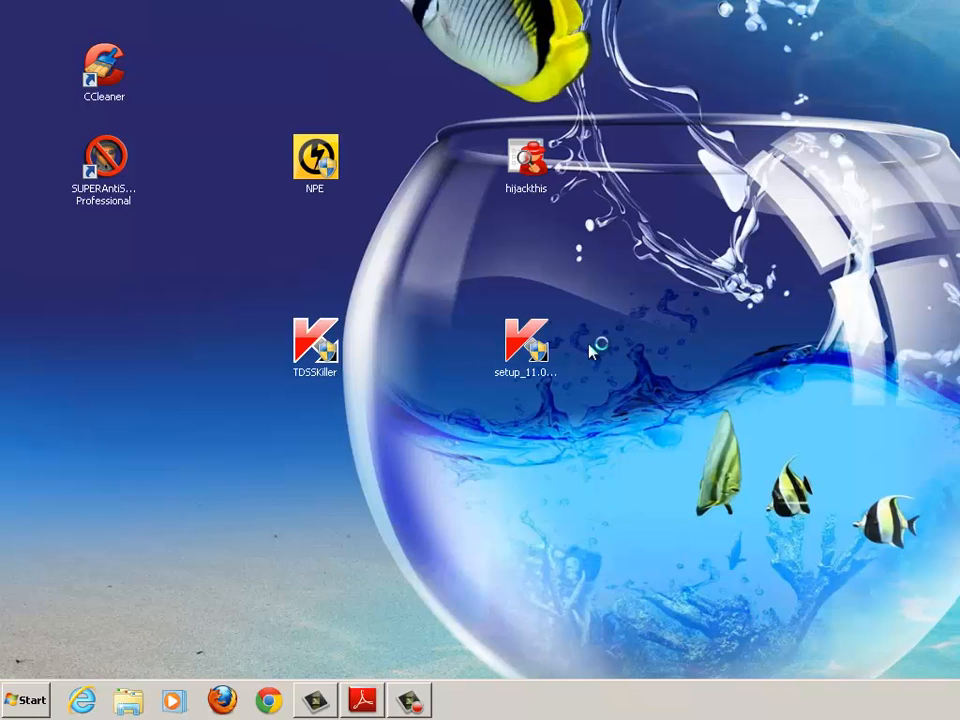
{"action": "left_click_drag", "start_coordinate": [555, 52], "coordinate": [437, 180]}
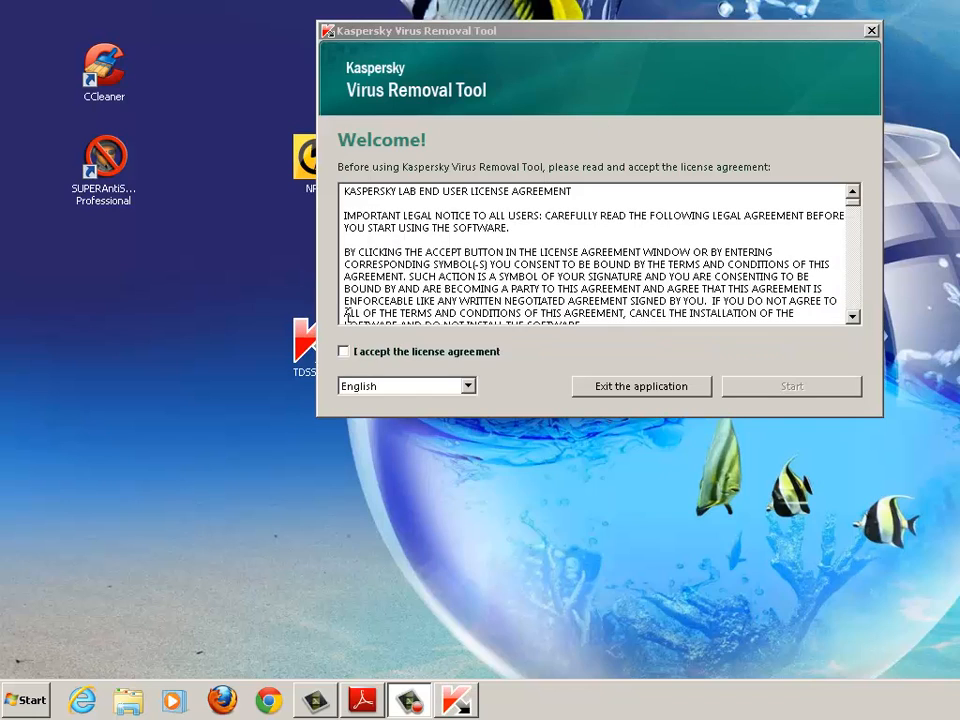
{"action": "left_click", "coordinate": [344, 352]}
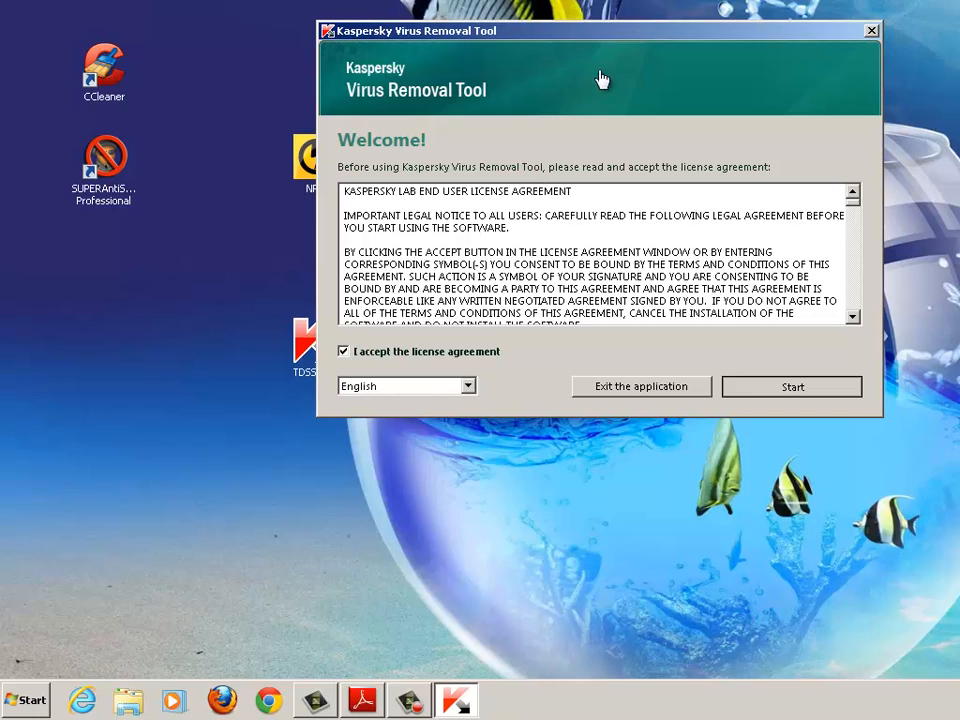
{"action": "left_click", "coordinate": [792, 386]}
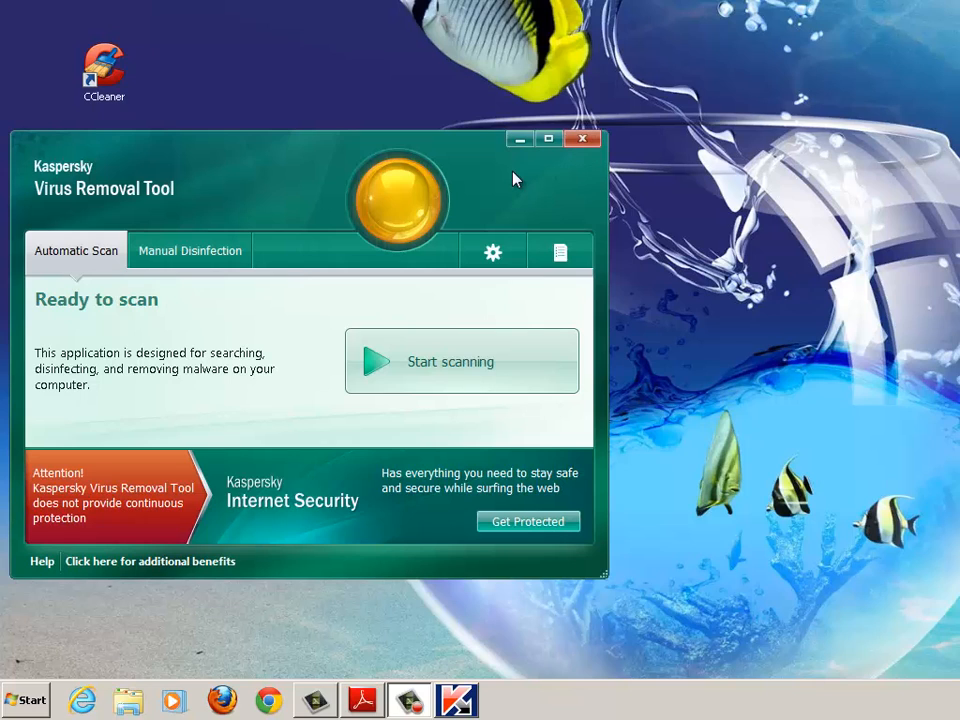
{"action": "left_click_drag", "start_coordinate": [512, 180], "coordinate": [527, 181]}
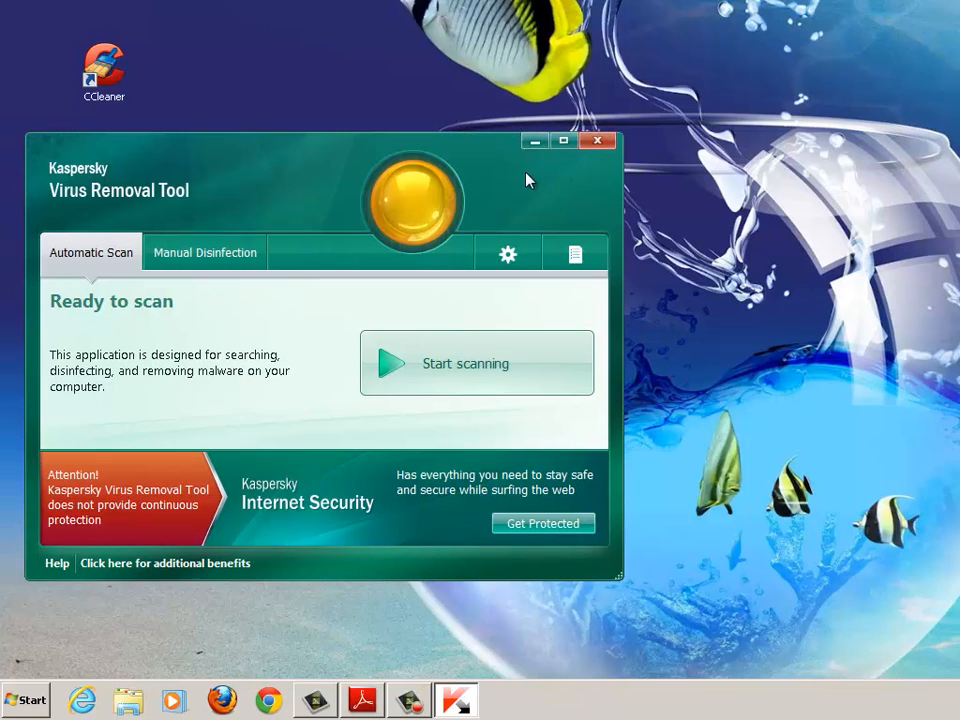
{"action": "left_click", "coordinate": [598, 143]}
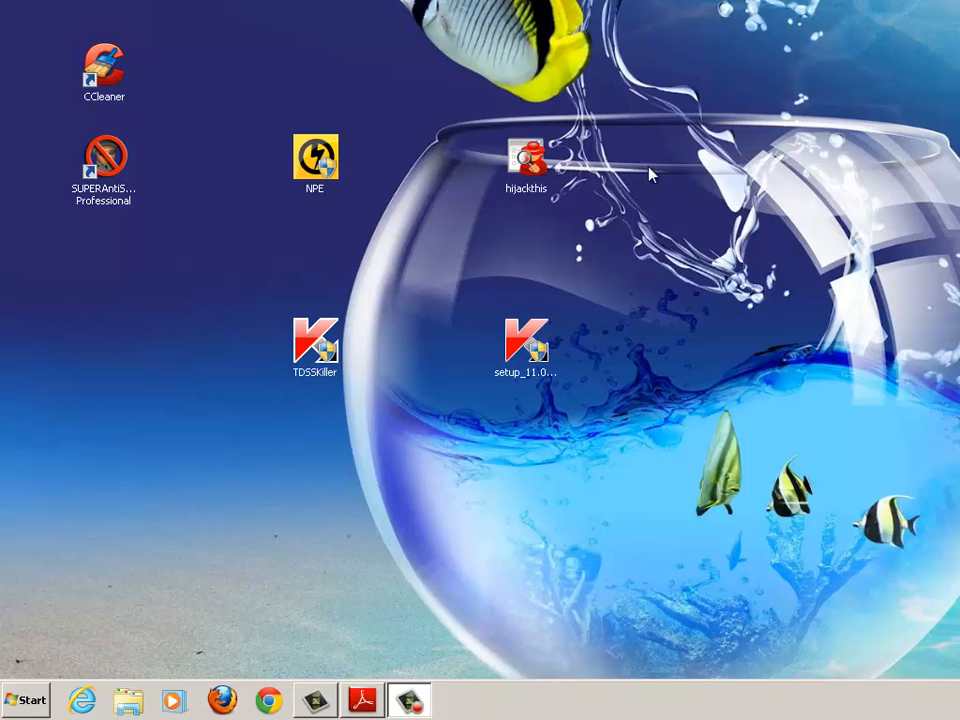
Step: Launch HijackThis from the desktop, accept its license agreement, and reposition its main menu window
{"action": "left_click", "coordinate": [512, 181]}
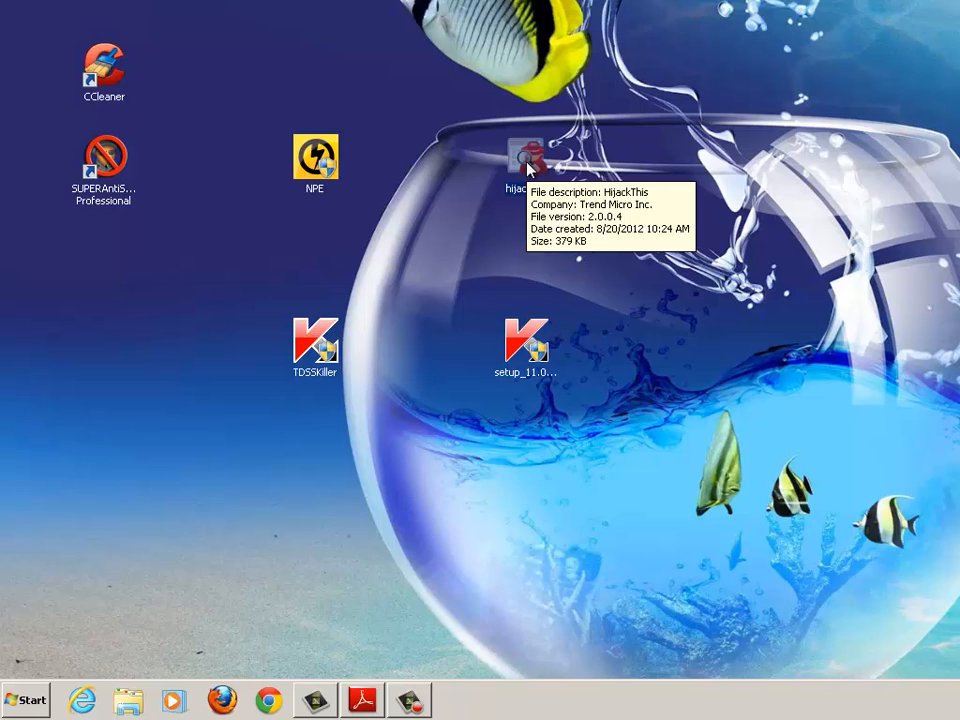
{"action": "double_click", "coordinate": [527, 168]}
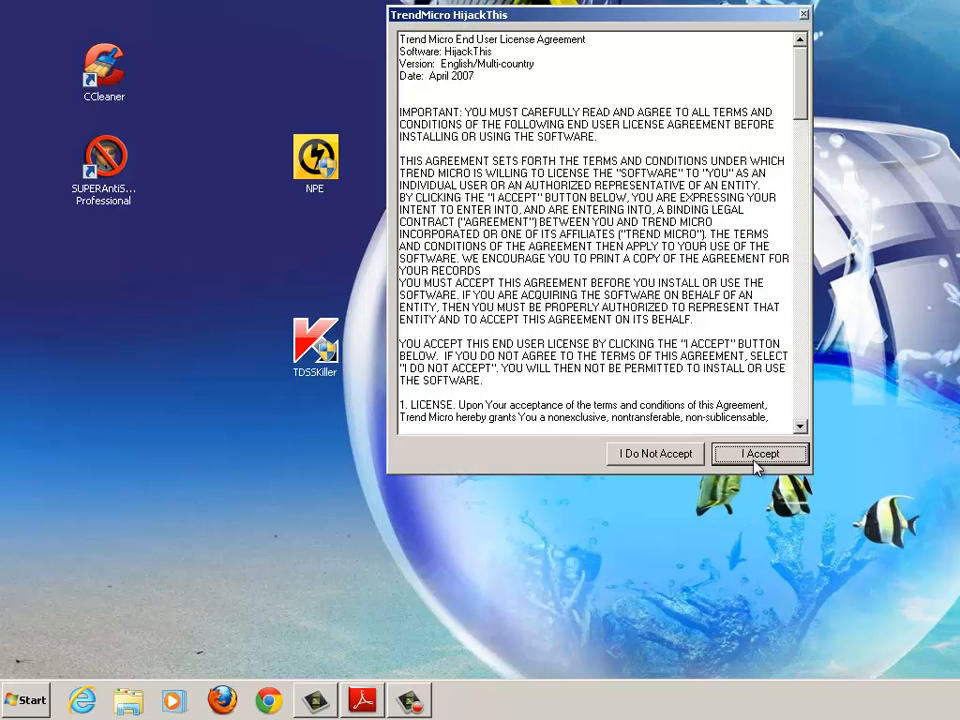
{"action": "left_click", "coordinate": [758, 454]}
{"action": "left_click_drag", "start_coordinate": [483, 4], "coordinate": [405, 88]}
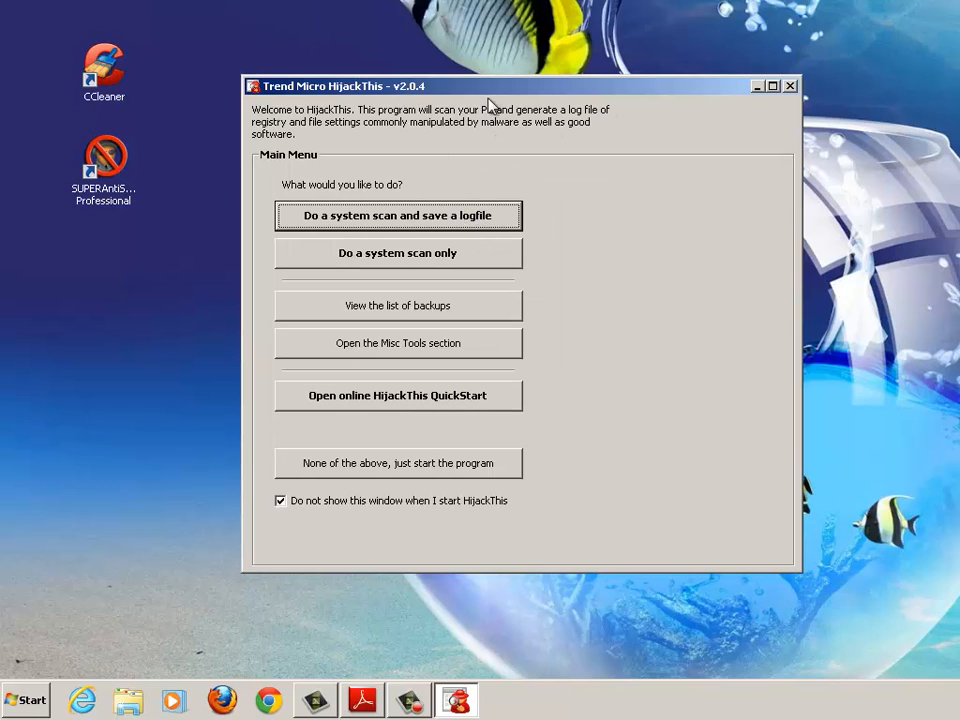
{"action": "left_click_drag", "start_coordinate": [489, 92], "coordinate": [313, 57]}
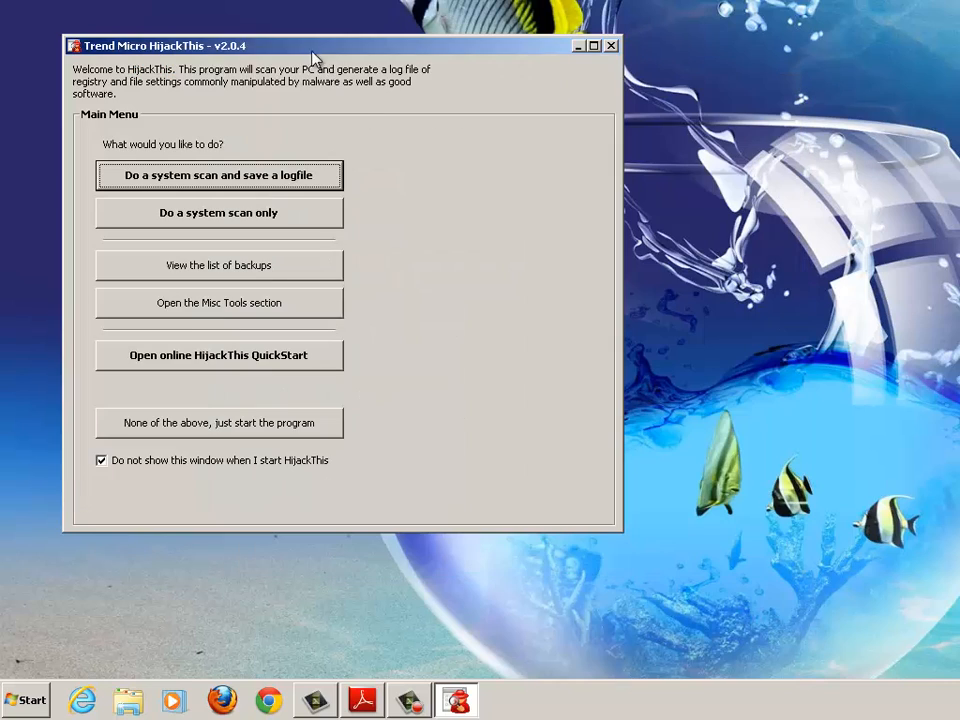
Step: Run a HijackThis system scan that saves a logfile, dismiss the Hosts file warning, and close the program window
{"action": "left_click", "coordinate": [318, 178]}
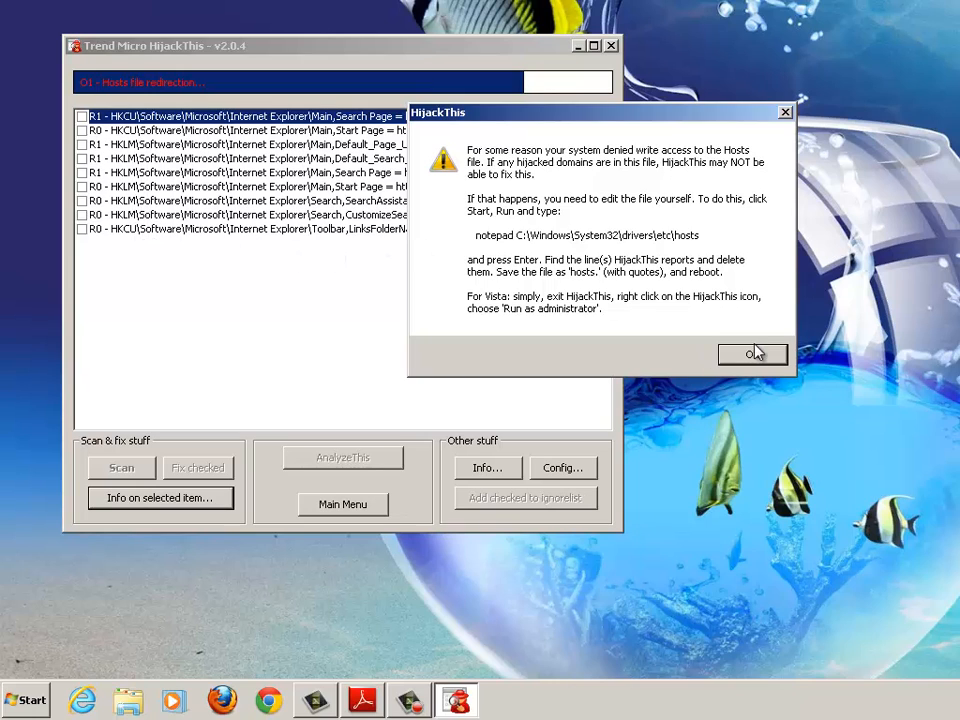
{"action": "left_click", "coordinate": [785, 112]}
{"action": "left_click", "coordinate": [612, 46]}
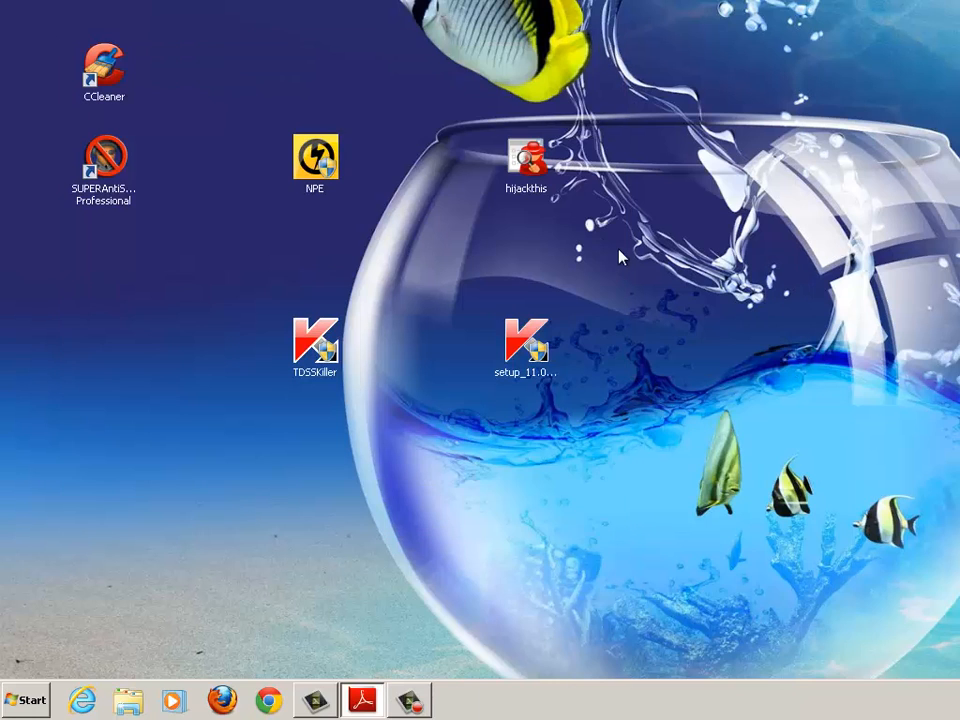
Step: Launch HijackThis again, dismiss the notice, and move its Notepad log aside to uncover the desktop
{"action": "double_click", "coordinate": [530, 162]}
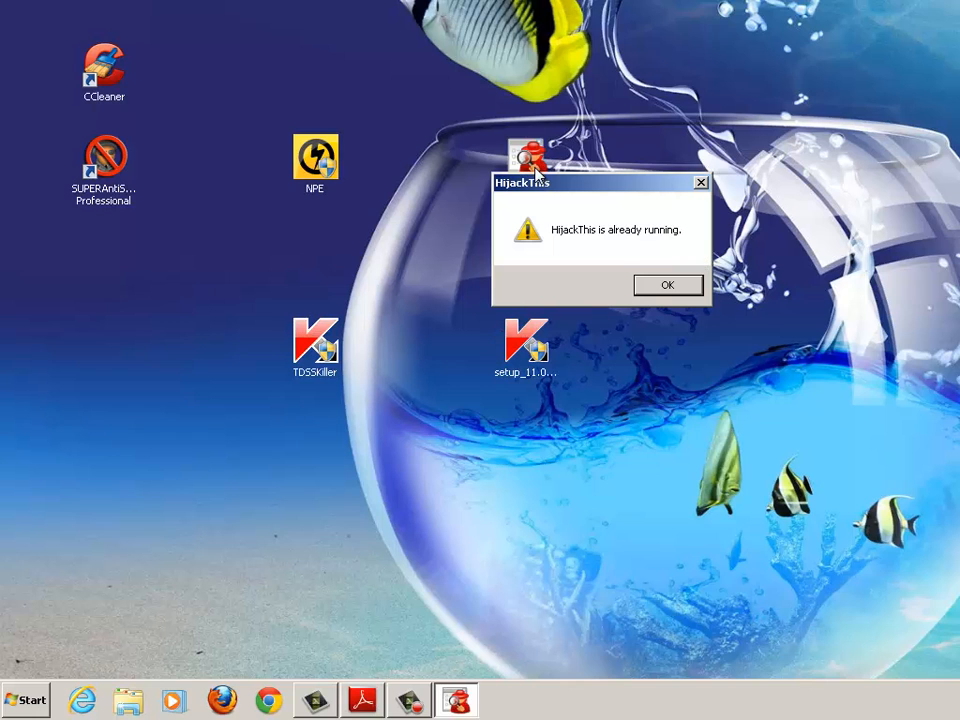
{"action": "left_click", "coordinate": [658, 287]}
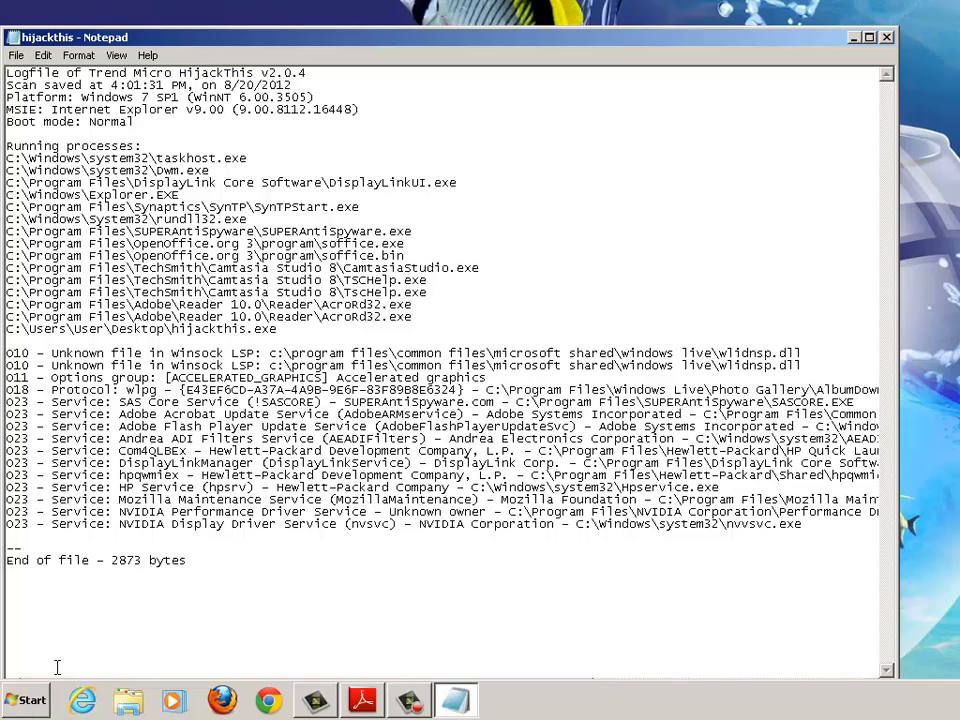
{"action": "left_click_drag", "start_coordinate": [499, 39], "coordinate": [959, 568]}
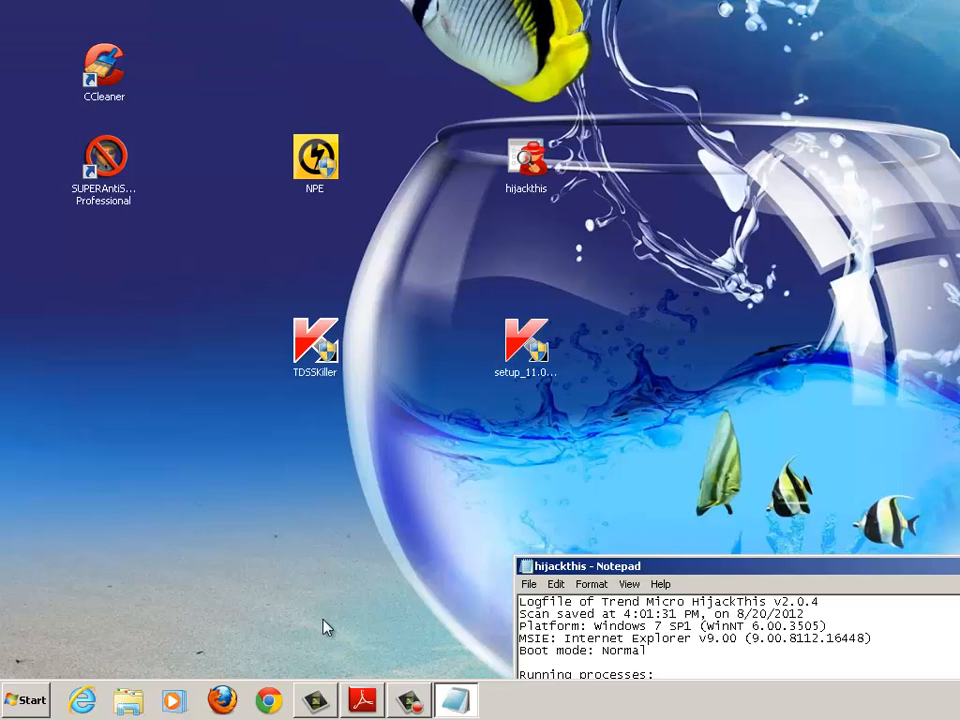
Step: Open the Computer window below the hijackthis file and try dragging the file onto Local Disk (C:)
{"action": "left_click", "coordinate": [4, 702]}
{"action": "left_click", "coordinate": [266, 474]}
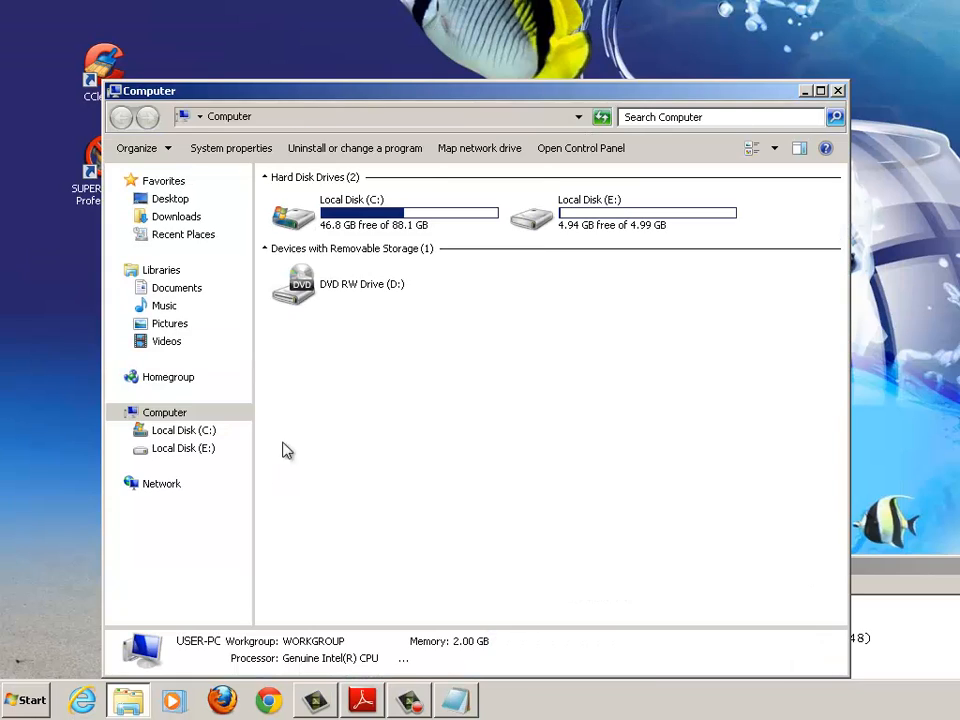
{"action": "left_click_drag", "start_coordinate": [399, 93], "coordinate": [501, 238]}
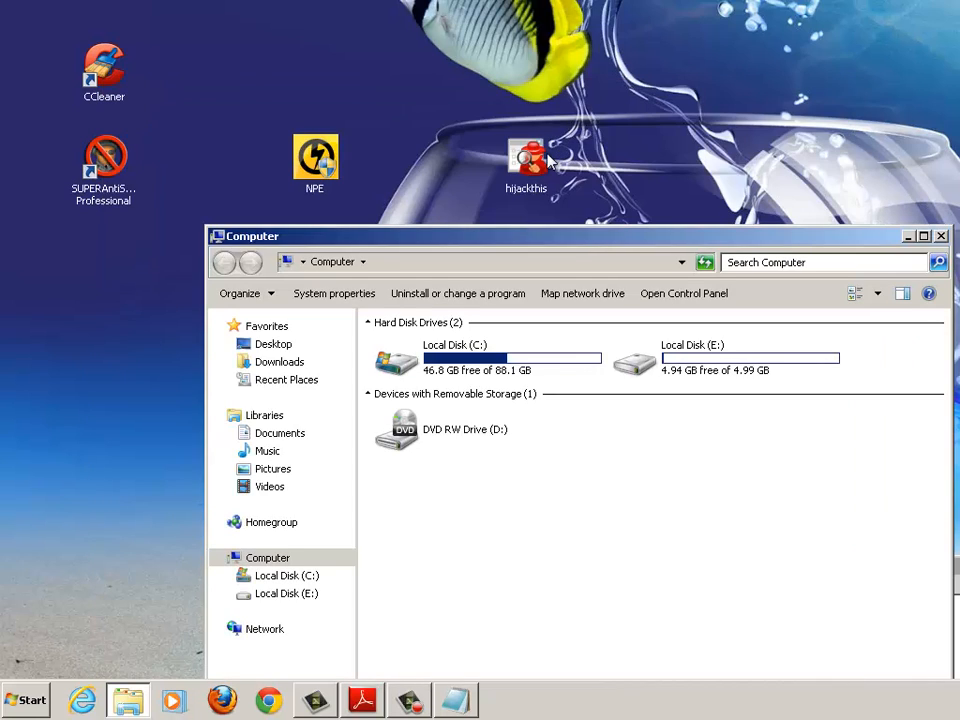
{"action": "left_click", "coordinate": [470, 362]}
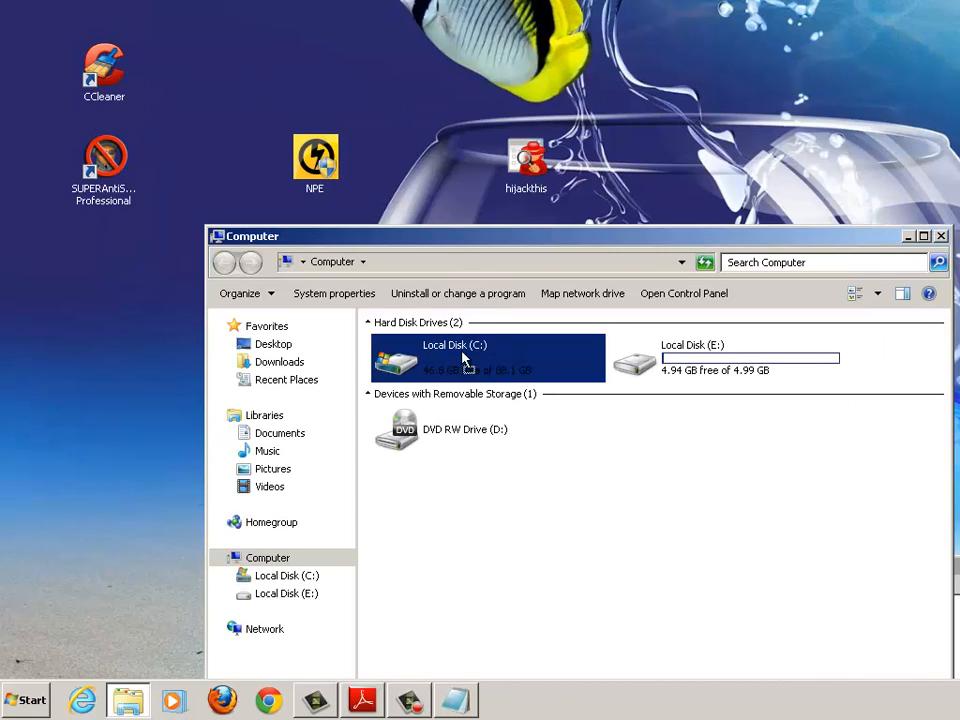
Step: Try to run the desktop hijackthis file as administrator, and close the HijackThis log in Notepad
{"action": "right_click", "coordinate": [531, 166]}
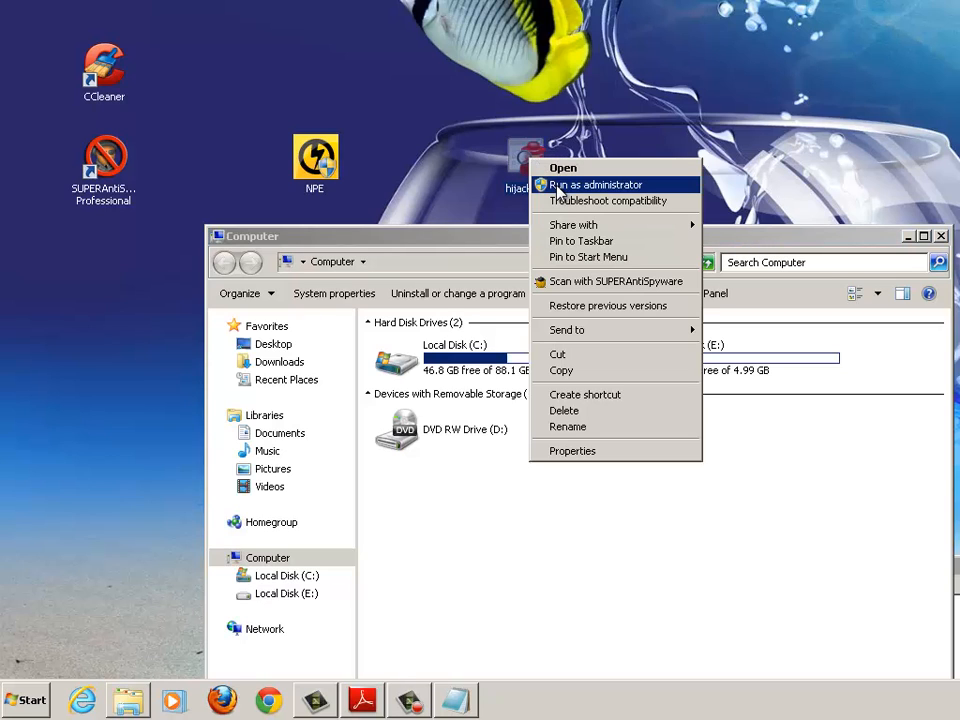
{"action": "left_click", "coordinate": [559, 186]}
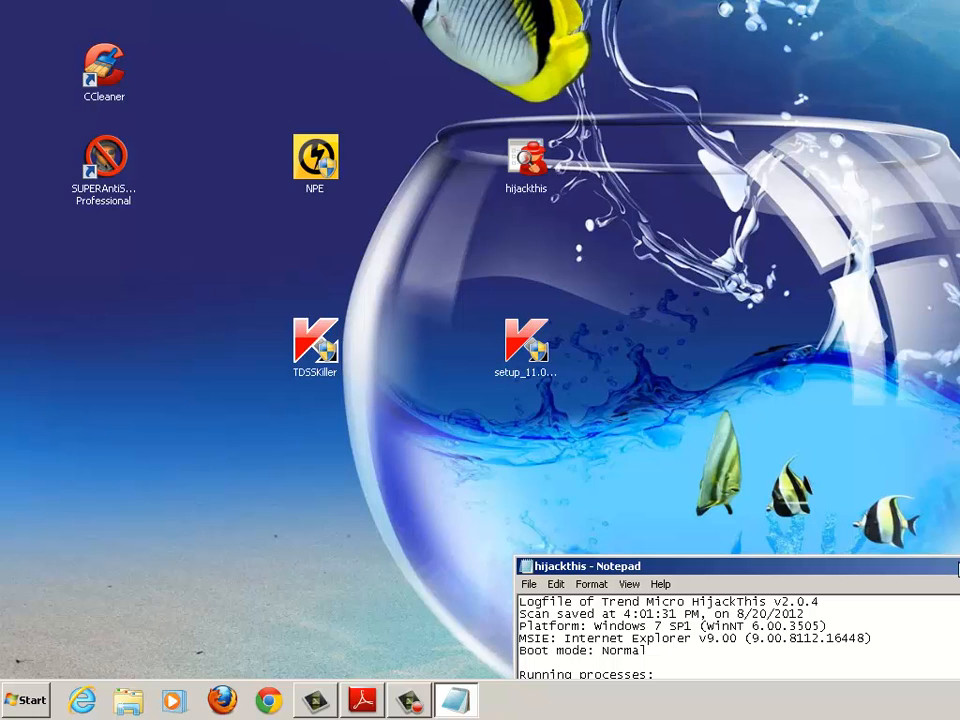
{"action": "left_click_drag", "start_coordinate": [957, 567], "coordinate": [584, 22]}
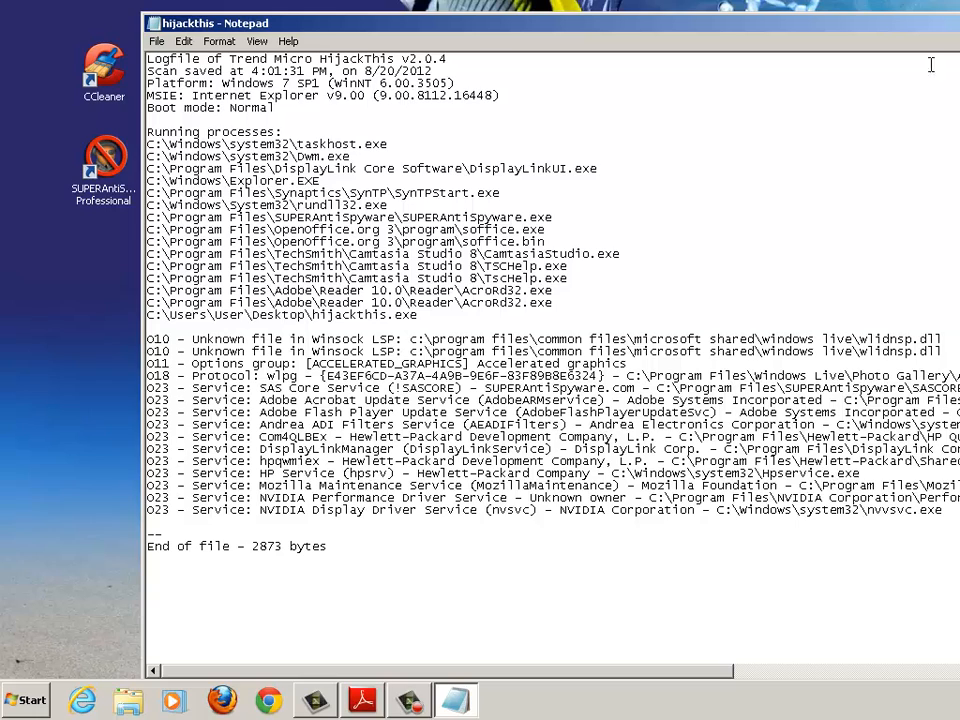
{"action": "key", "text": "alt+F4"}
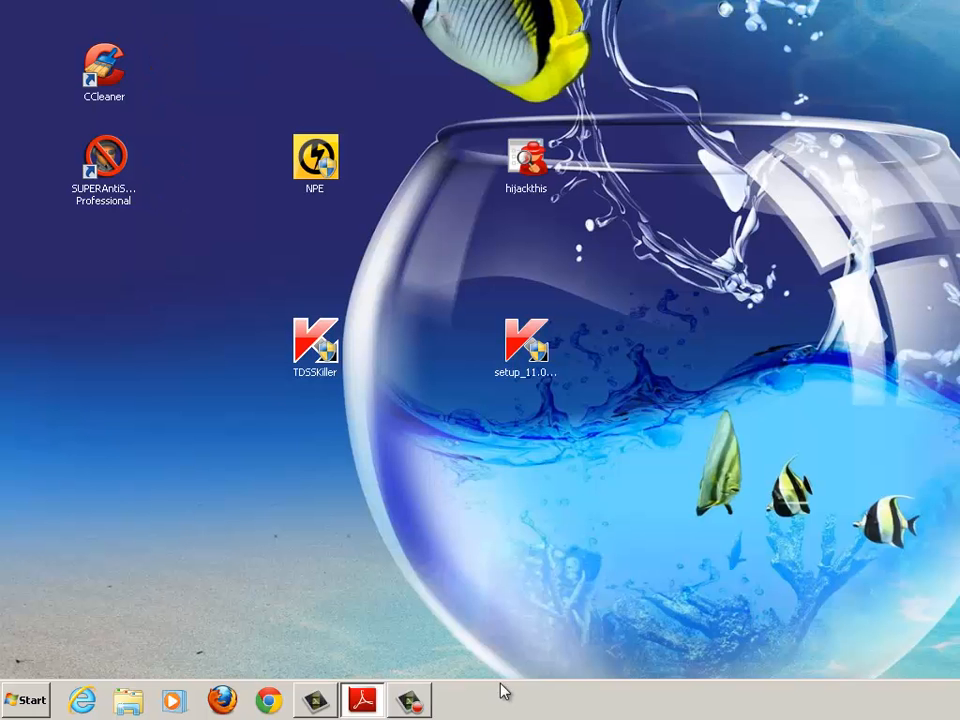
Step: Launch HijackThis from the desktop once more and reposition its Notepad log window for reading
{"action": "double_click", "coordinate": [530, 158]}
{"action": "left_click", "coordinate": [660, 285]}
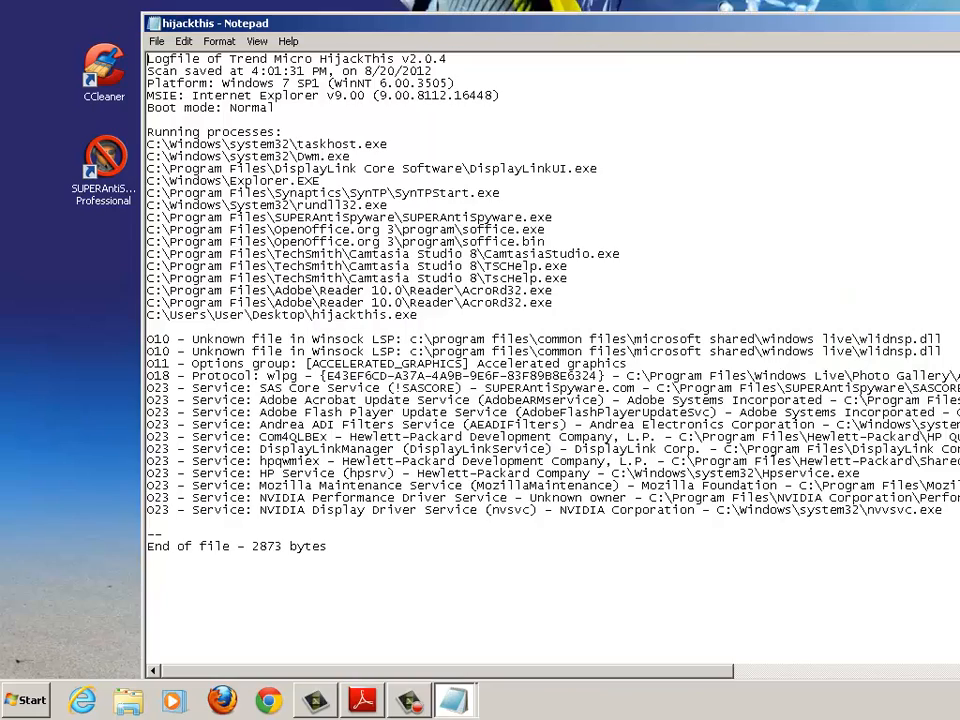
{"action": "left_click_drag", "start_coordinate": [330, 28], "coordinate": [283, 168]}
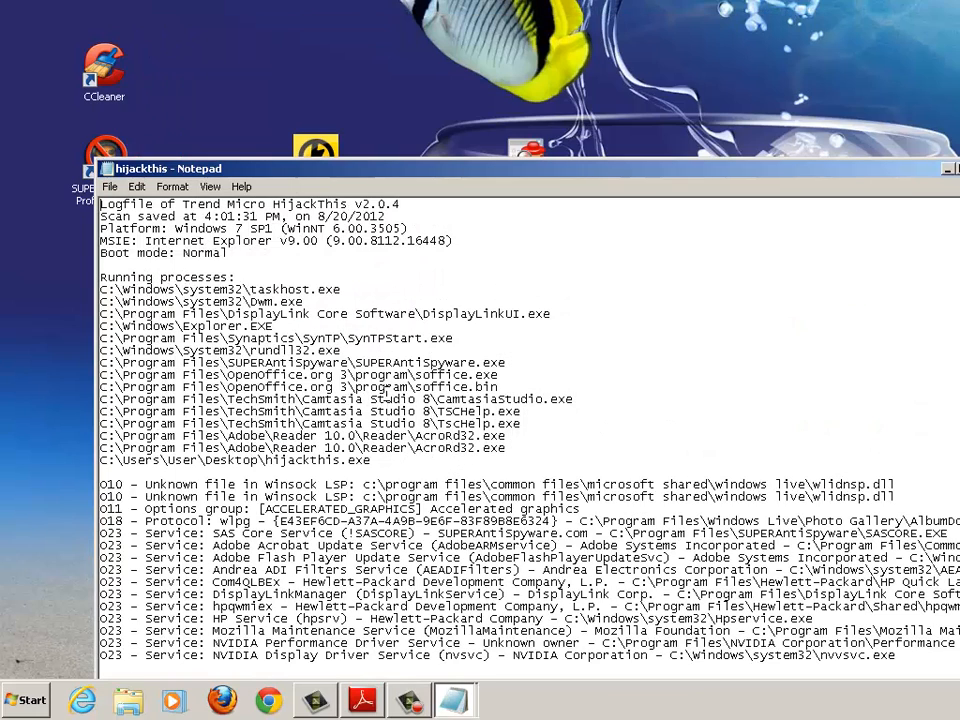
Step: Copy the entire HijackThis log text from Notepad
{"action": "right_click", "coordinate": [418, 354]}
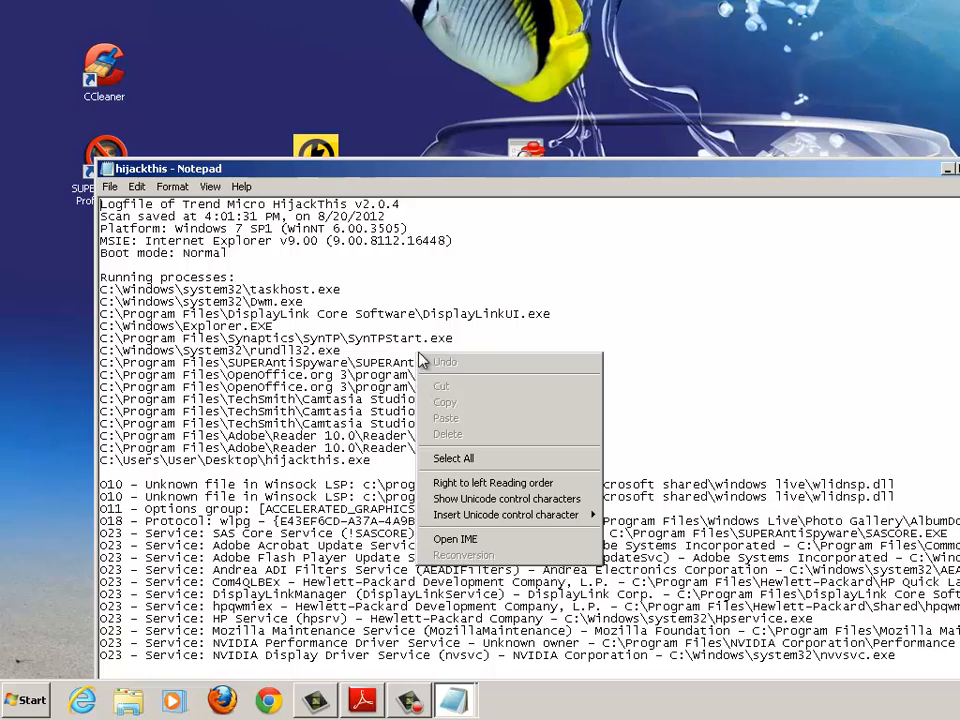
{"action": "left_click", "coordinate": [450, 458]}
{"action": "right_click", "coordinate": [378, 411]}
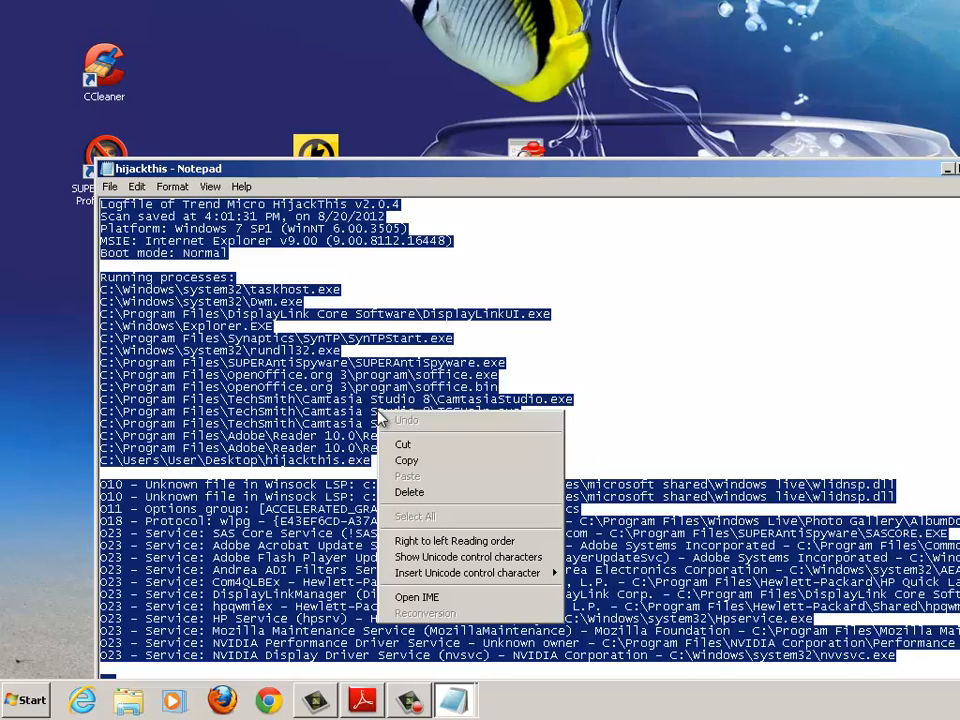
{"action": "left_click", "coordinate": [407, 459]}
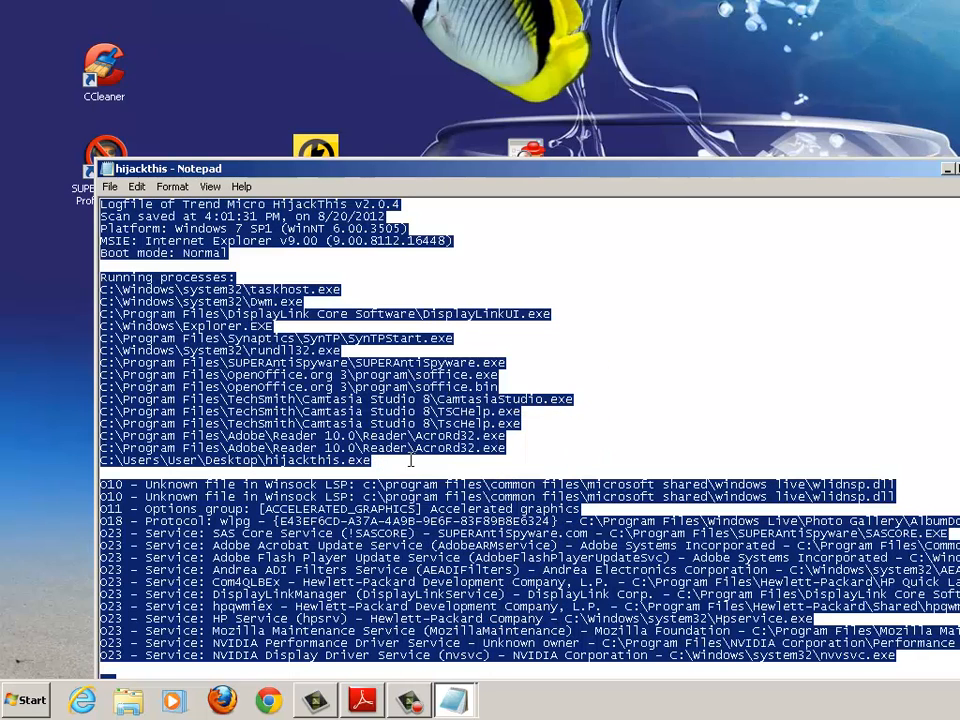
{"action": "left_click", "coordinate": [223, 700]}
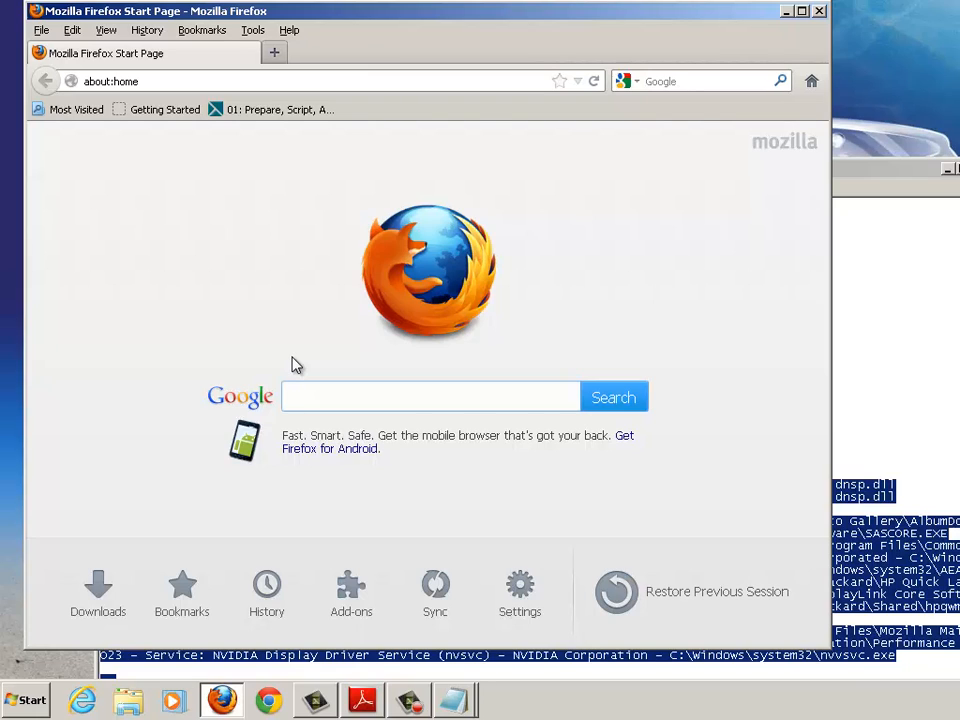
{"action": "type", "text": "hih"}
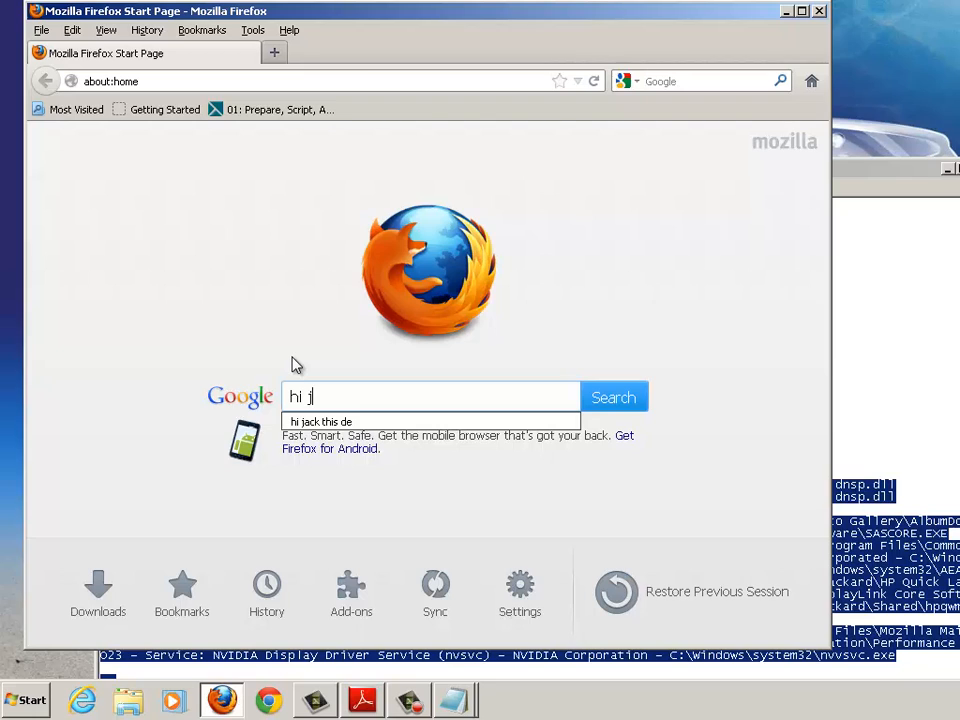
{"action": "left_click", "coordinate": [345, 421]}
{"action": "left_click", "coordinate": [604, 405]}
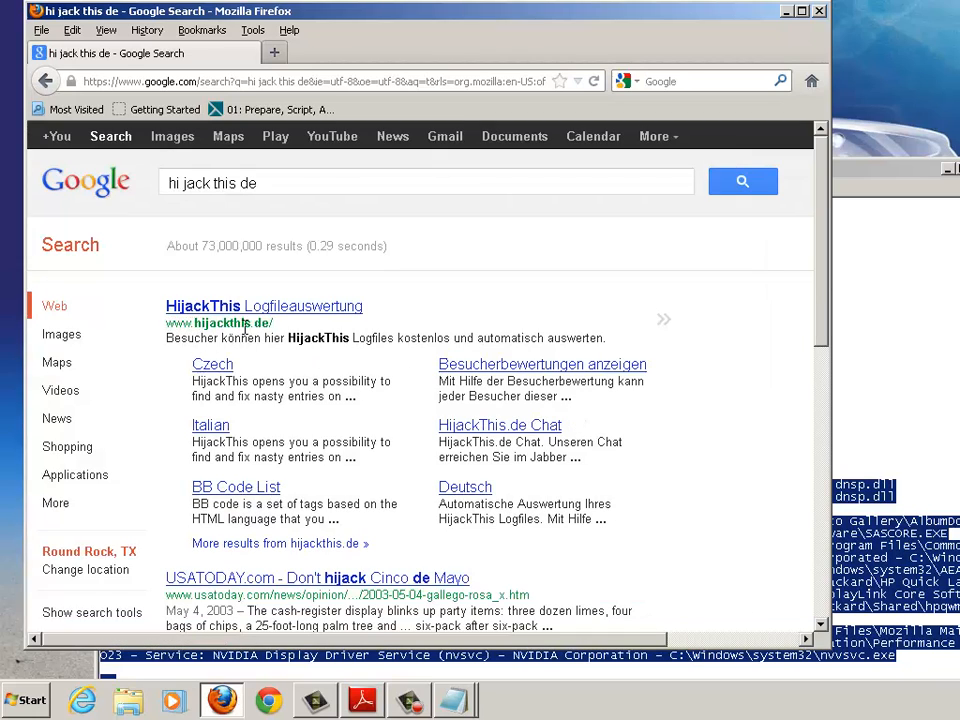
{"action": "left_click", "coordinate": [300, 308]}
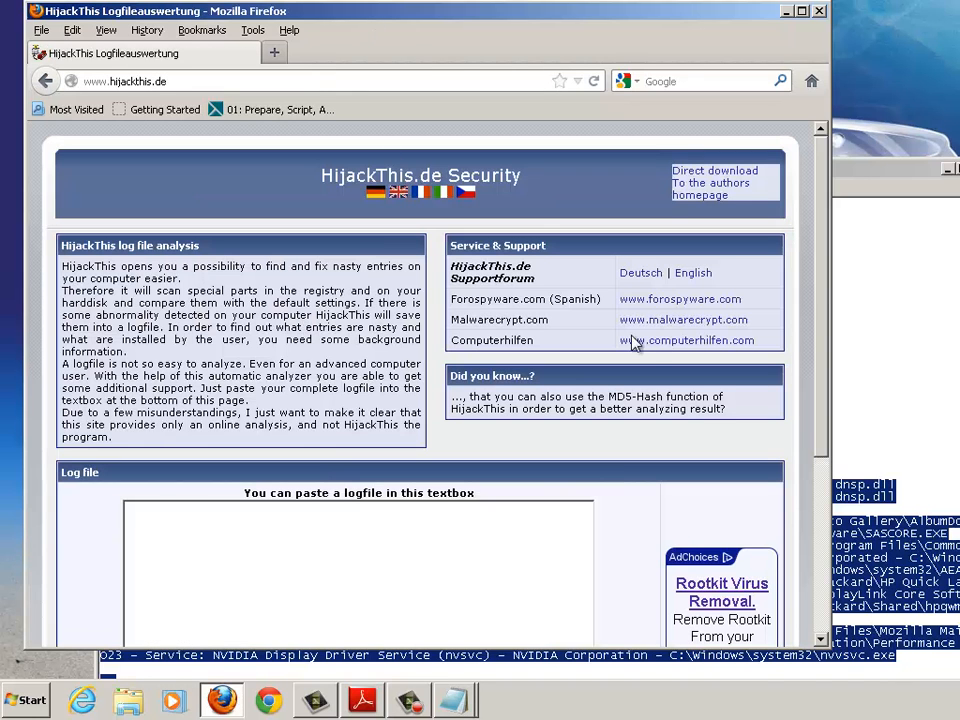
Step: Paste the copied log into the site's log file textbox and analyze it
{"action": "scroll", "coordinate": [620, 330], "scroll_direction": "down", "scroll_amount": 4}
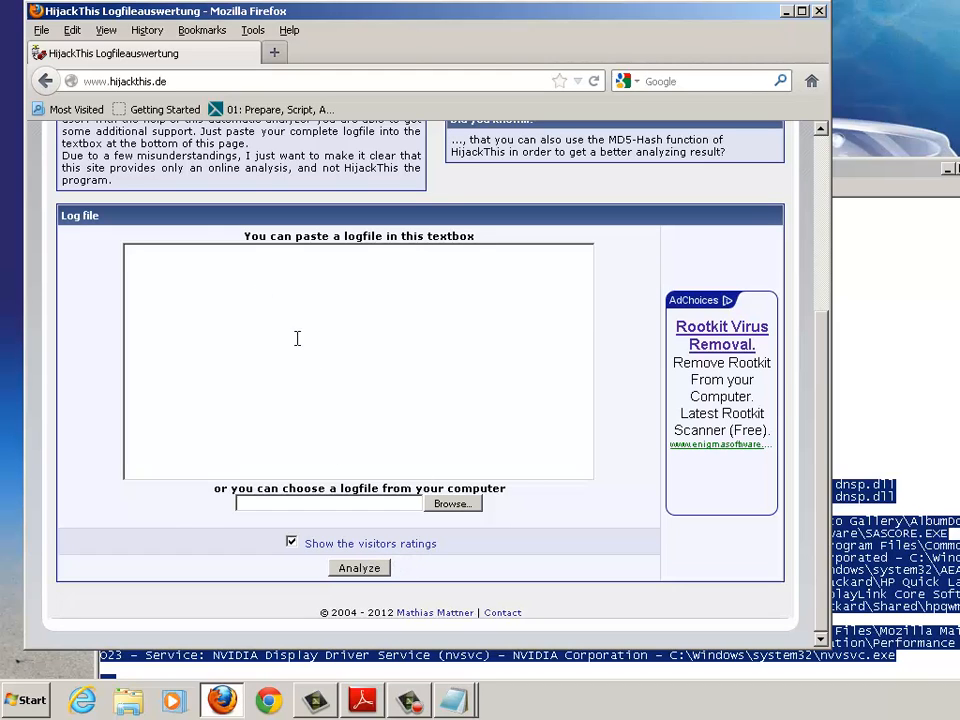
{"action": "right_click", "coordinate": [265, 288]}
{"action": "left_click", "coordinate": [310, 360]}
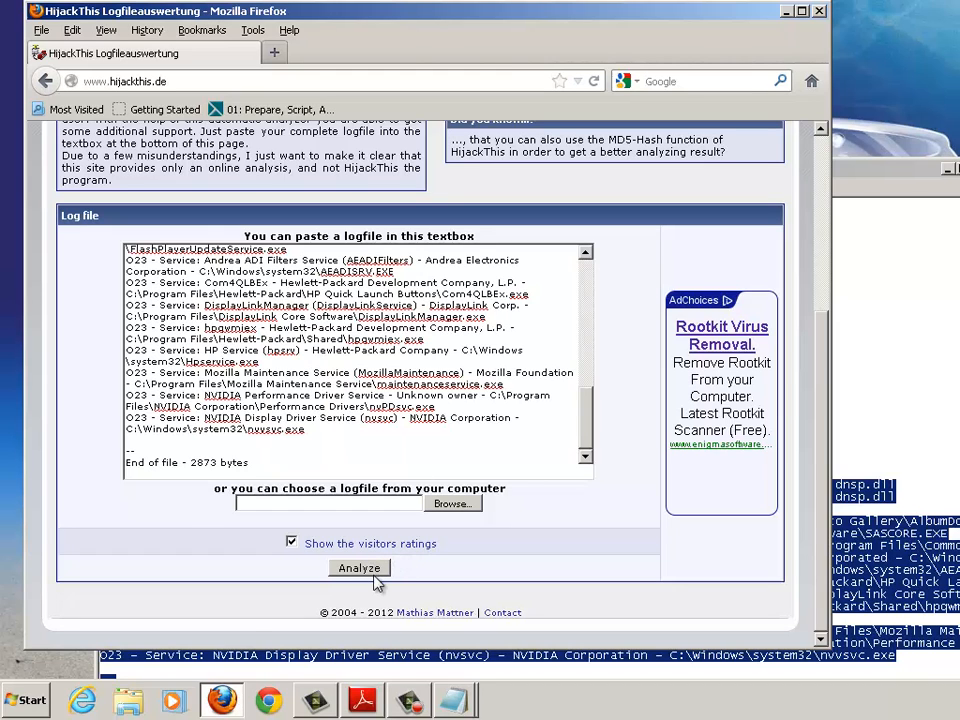
{"action": "left_click", "coordinate": [362, 569]}
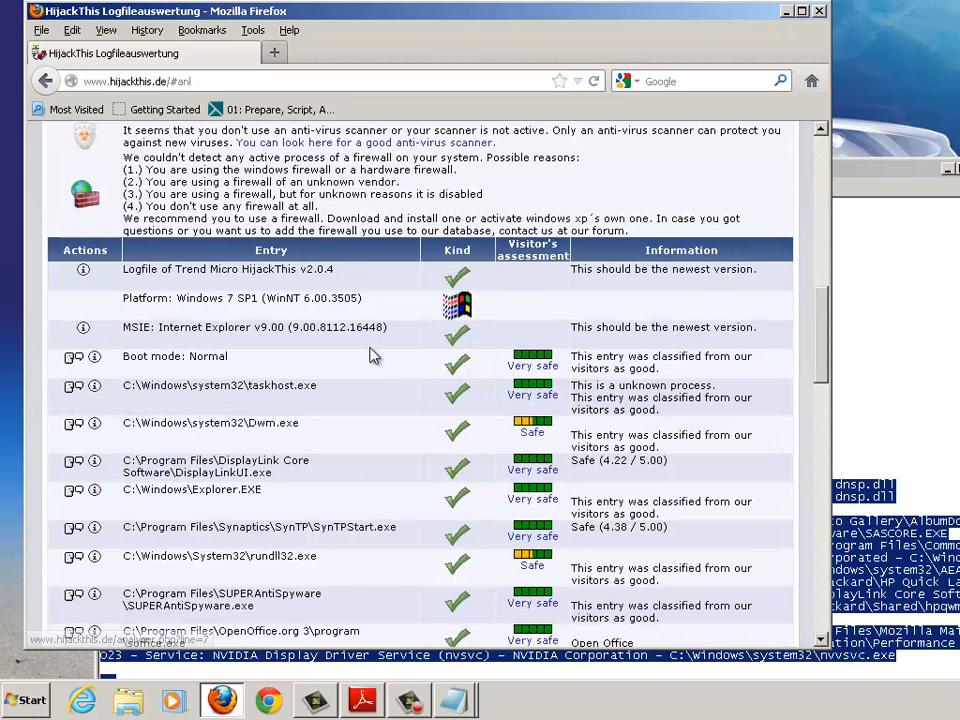
Step: Examine the analysis table's kind marks, visitor assessments and information notes for the processes and services
{"action": "scroll", "coordinate": [407, 337], "scroll_direction": "down", "scroll_amount": 6}
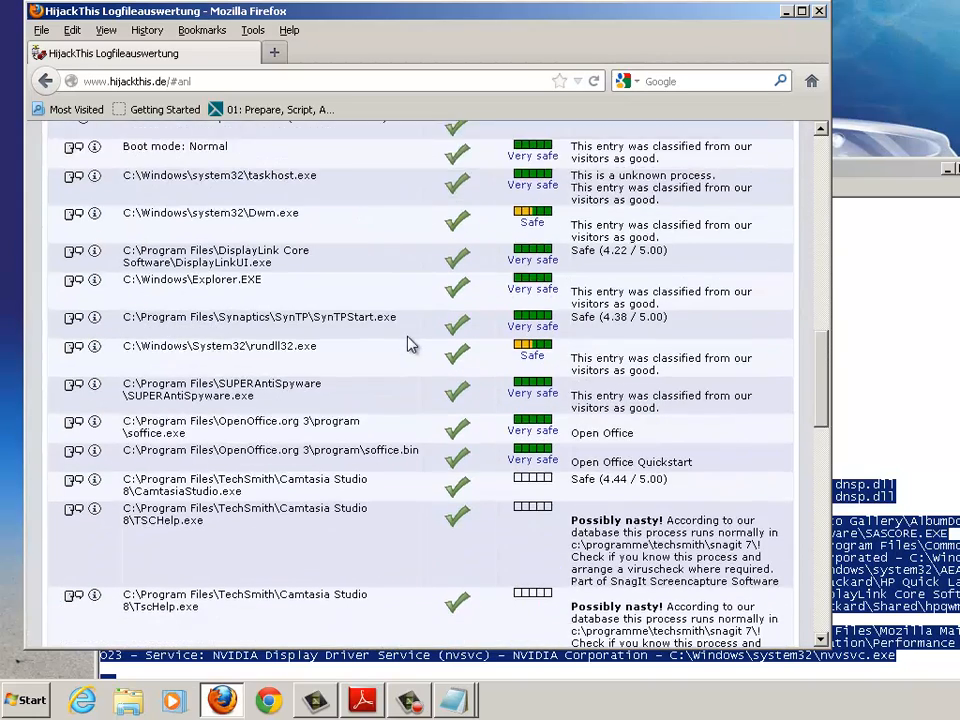
{"action": "scroll", "coordinate": [366, 241], "scroll_direction": "up", "scroll_amount": 4}
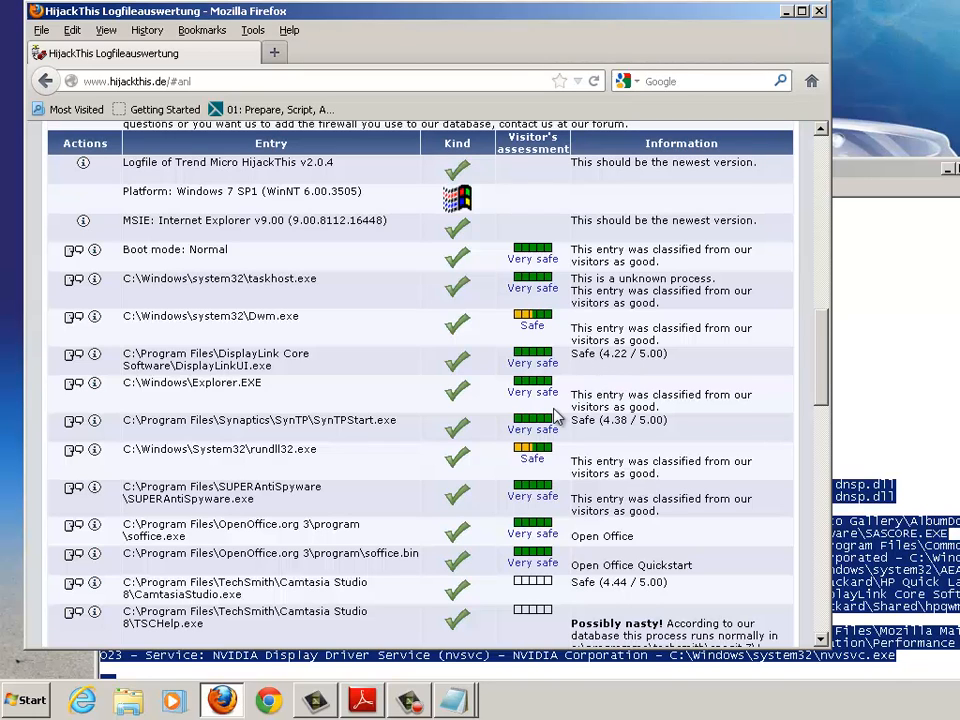
{"action": "scroll", "coordinate": [556, 418], "scroll_direction": "down", "scroll_amount": 4}
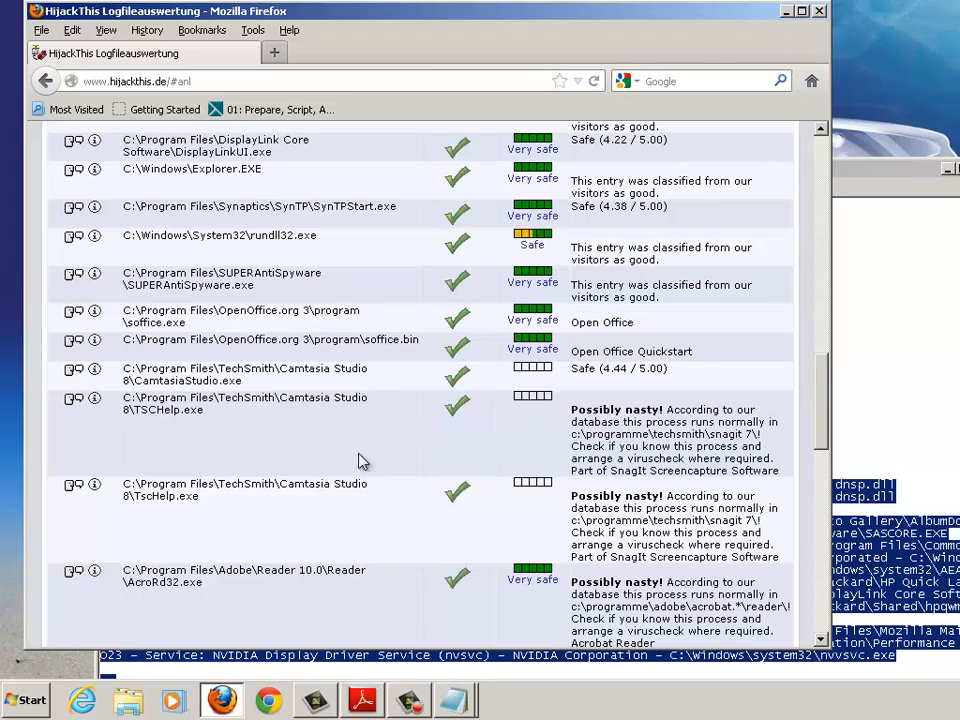
{"action": "scroll", "coordinate": [360, 459], "scroll_direction": "down", "scroll_amount": 6}
{"action": "scroll", "coordinate": [514, 440], "scroll_direction": "down", "scroll_amount": 9}
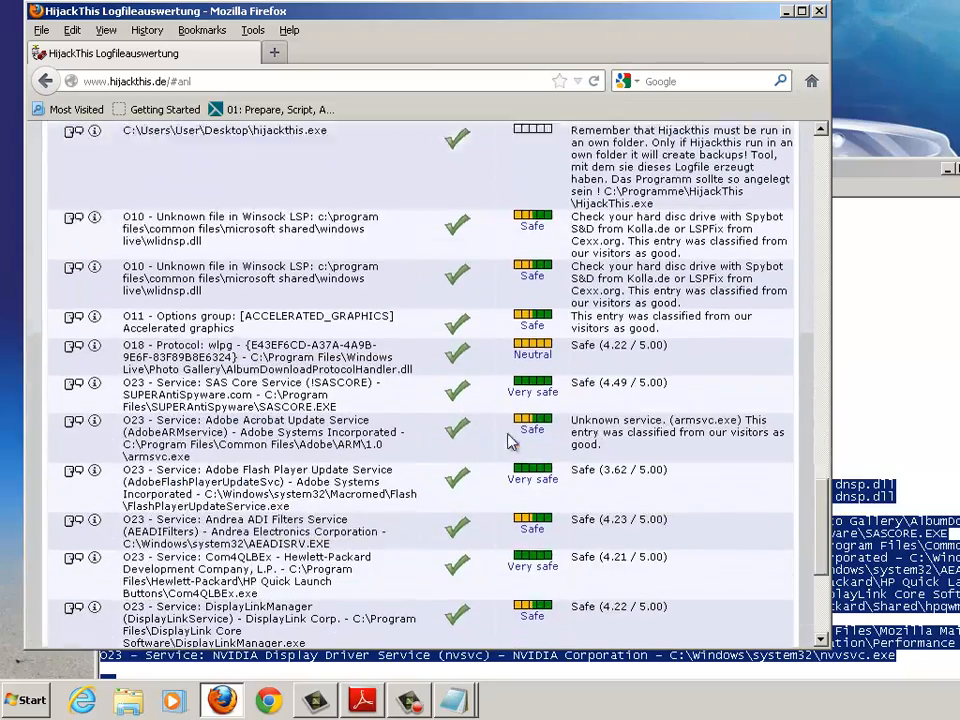
{"action": "scroll", "coordinate": [503, 443], "scroll_direction": "up", "scroll_amount": 8}
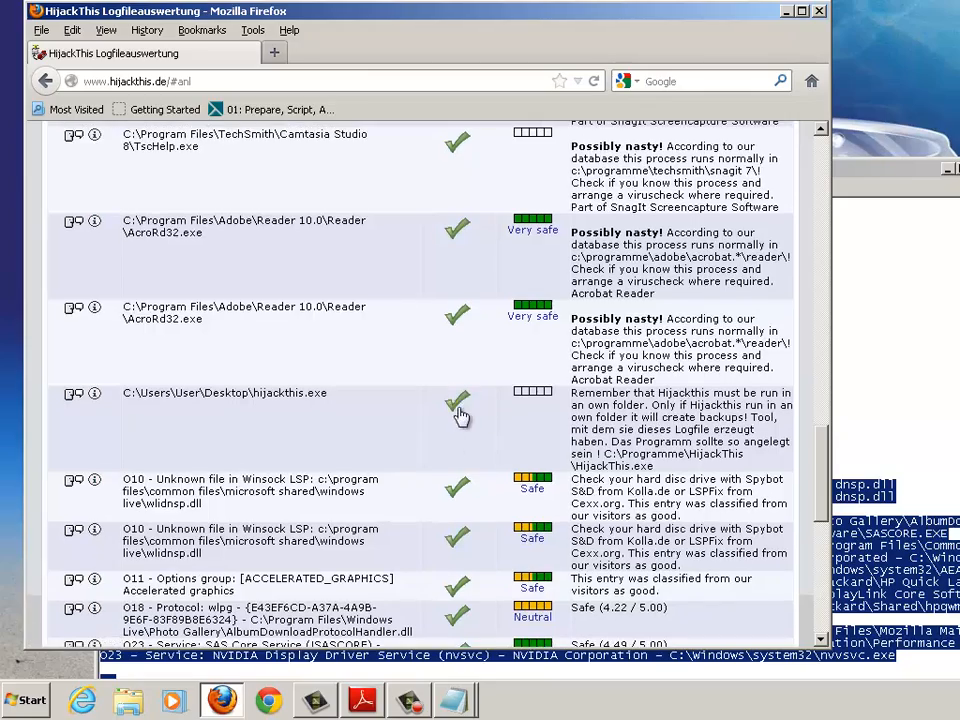
{"action": "scroll", "coordinate": [458, 425], "scroll_direction": "down", "scroll_amount": 6}
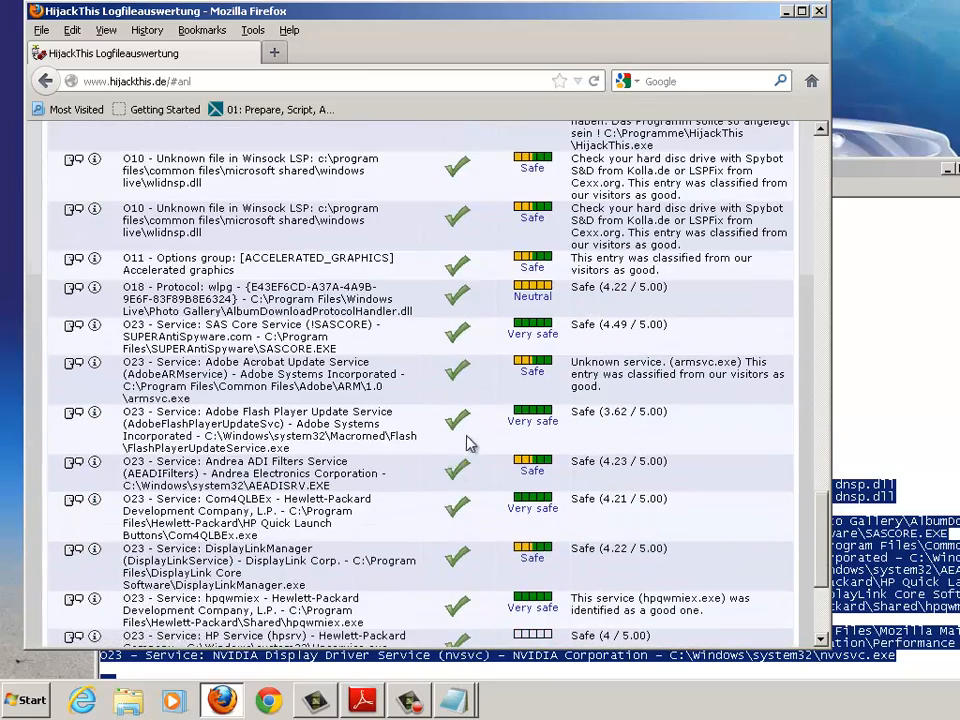
{"action": "scroll", "coordinate": [470, 445], "scroll_direction": "down", "scroll_amount": 5}
{"action": "scroll", "coordinate": [478, 450], "scroll_direction": "up", "scroll_amount": 5}
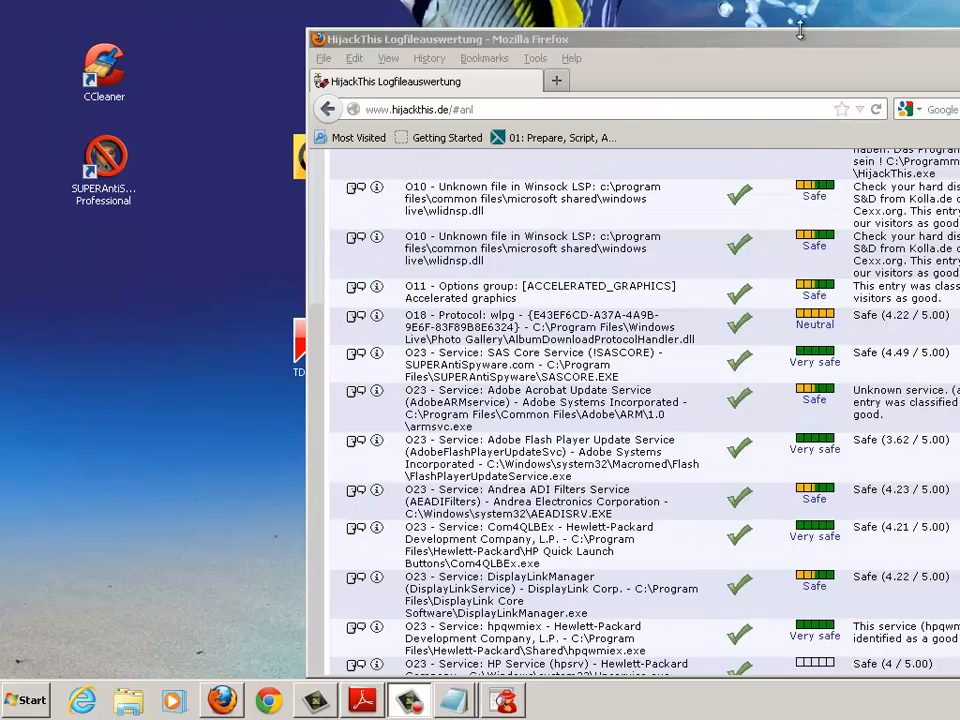
Step: Return to the beginning of the analysis table and place the HijackThis scan results window beside it
{"action": "left_click_drag", "start_coordinate": [786, 42], "coordinate": [479, 34]}
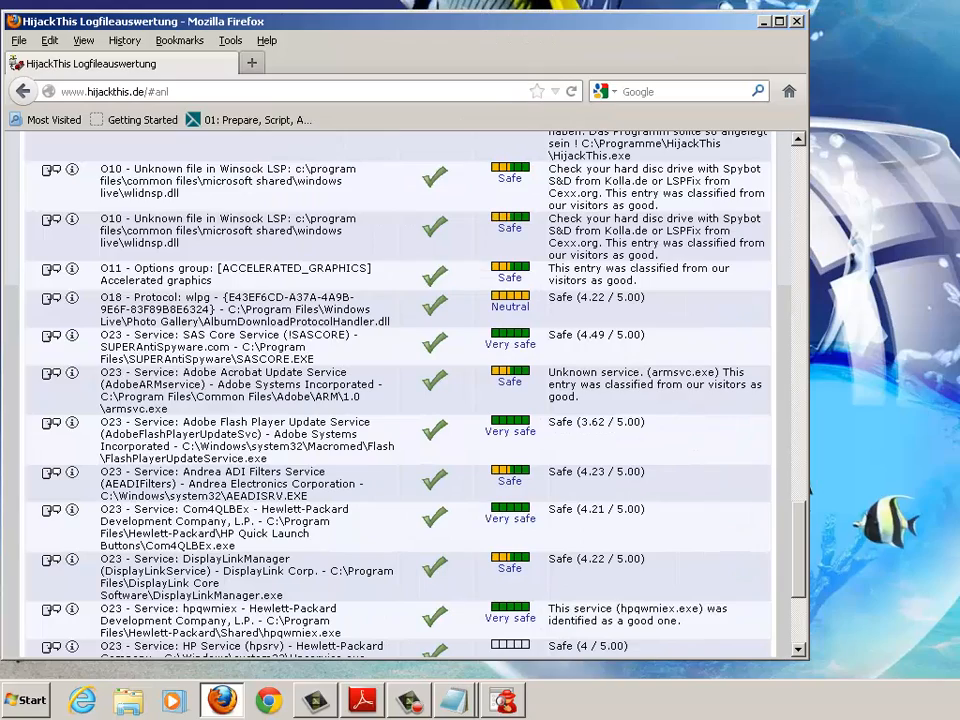
{"action": "scroll", "coordinate": [392, 372], "scroll_direction": "up", "scroll_amount": 15}
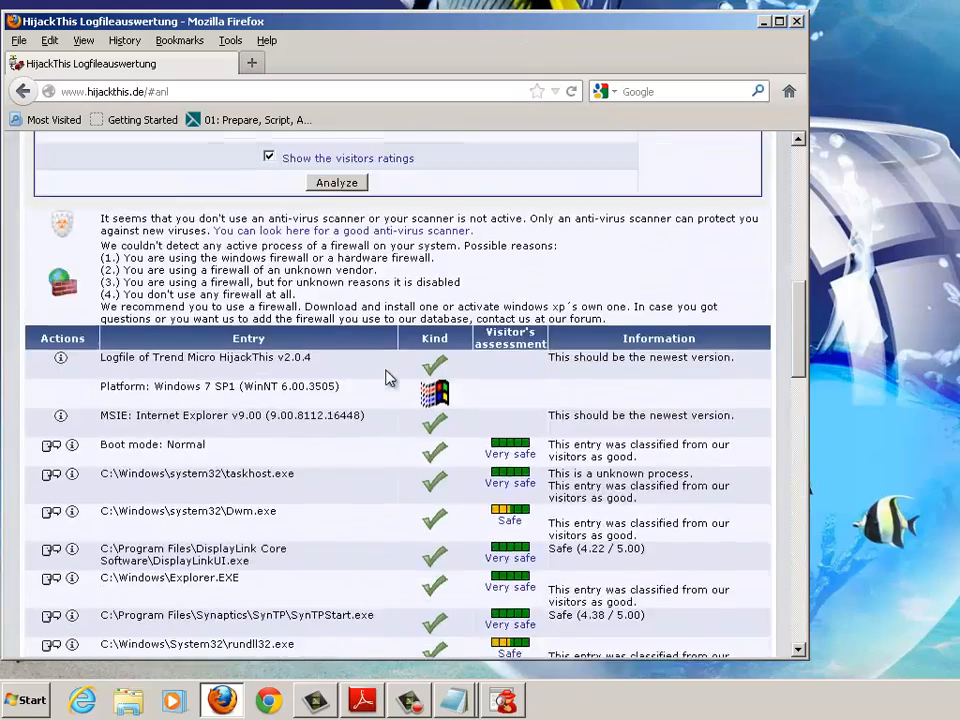
{"action": "scroll", "coordinate": [391, 370], "scroll_direction": "down", "scroll_amount": 6}
{"action": "scroll", "coordinate": [392, 367], "scroll_direction": "up", "scroll_amount": 4}
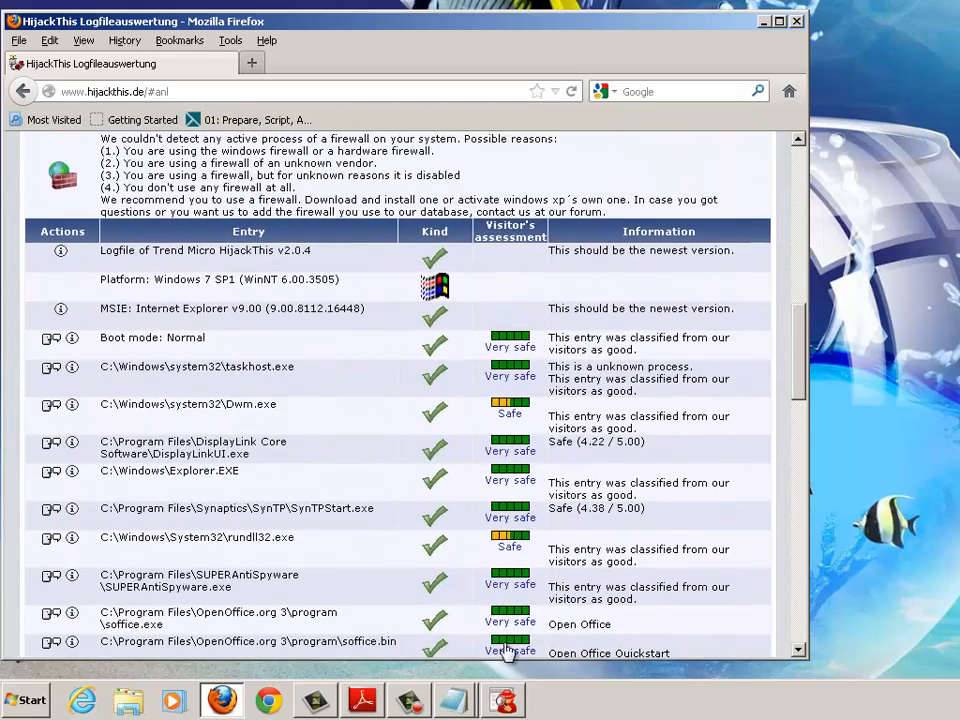
{"action": "left_click", "coordinate": [506, 702]}
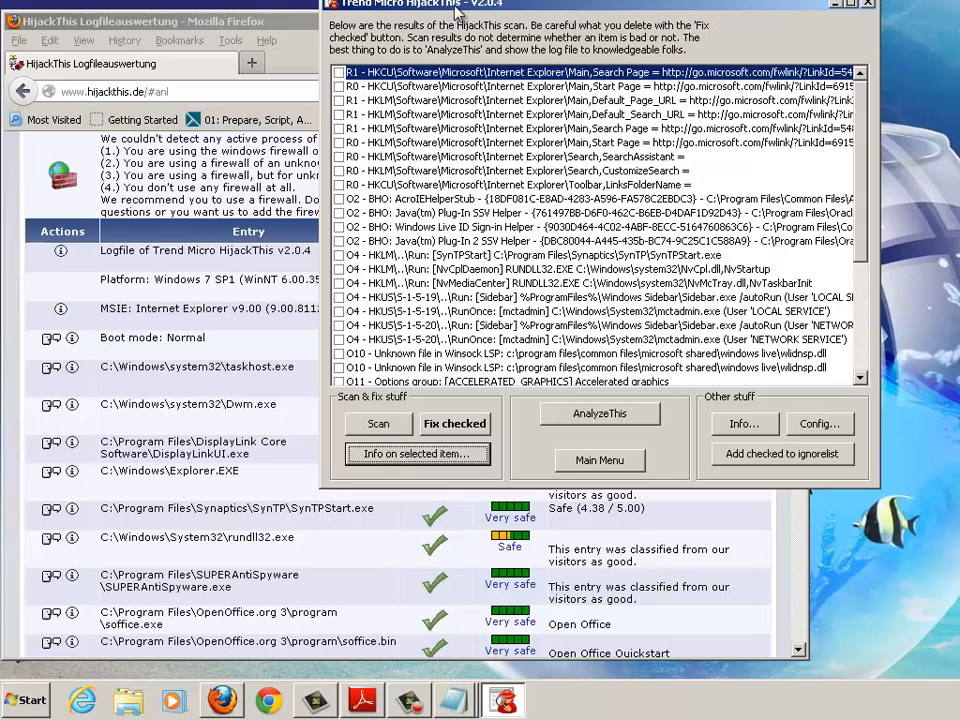
{"action": "left_click_drag", "start_coordinate": [455, 8], "coordinate": [733, 103]}
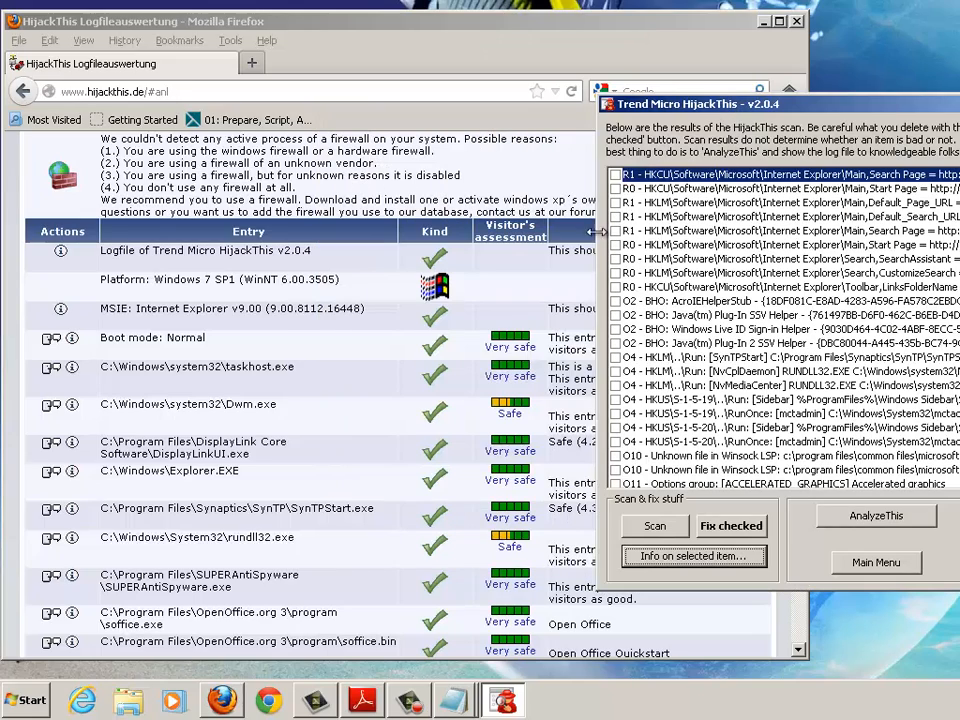
{"action": "mouse_move", "coordinate": [619, 103]}
{"action": "left_mouse_down"}
{"action": "mouse_move", "coordinate": [613, 122]}
{"action": "mouse_move", "coordinate": [622, 123]}
{"action": "left_mouse_up"}
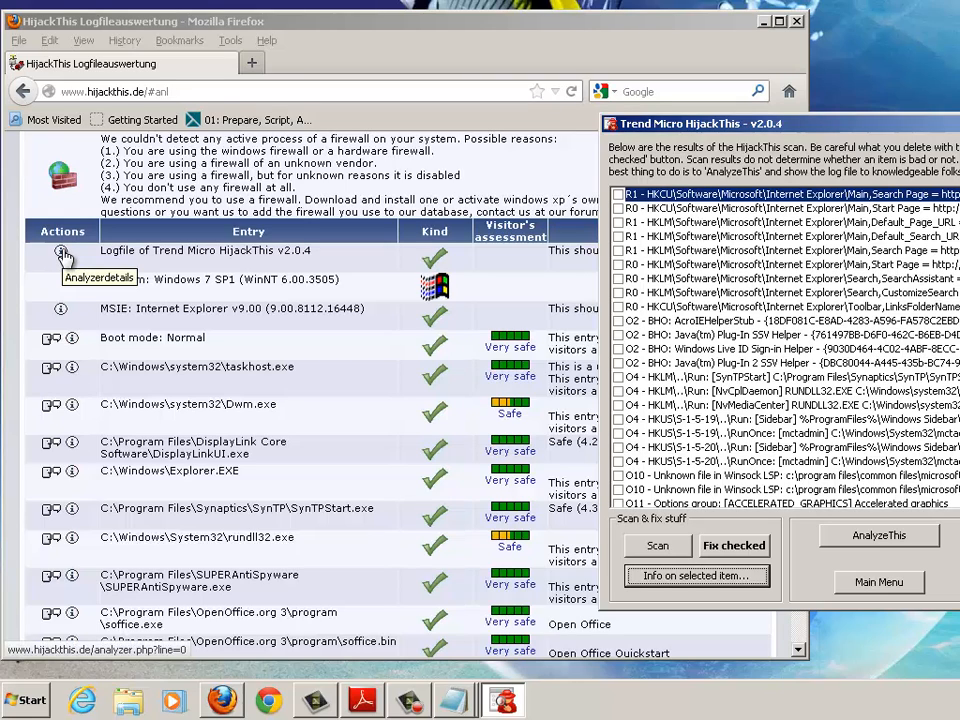
Step: Check the HKCU Search Page, HKLM Start Page, SearchAssistant and CustomizeSearch entries in the HijackThis scan results
{"action": "left_click", "coordinate": [618, 195]}
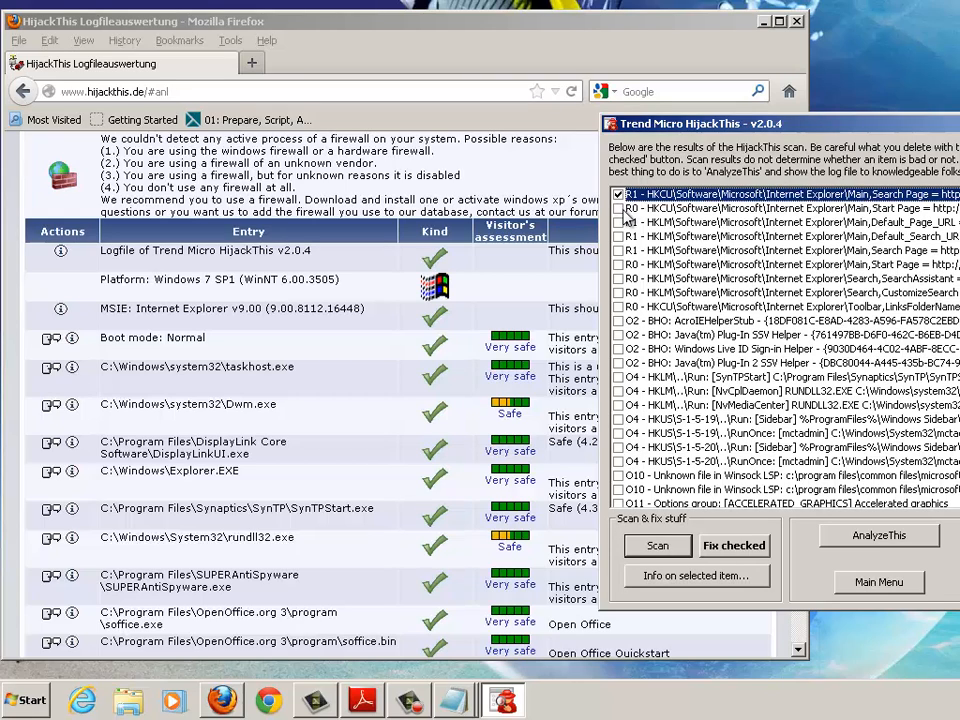
{"action": "left_click", "coordinate": [619, 265]}
{"action": "left_click", "coordinate": [619, 279]}
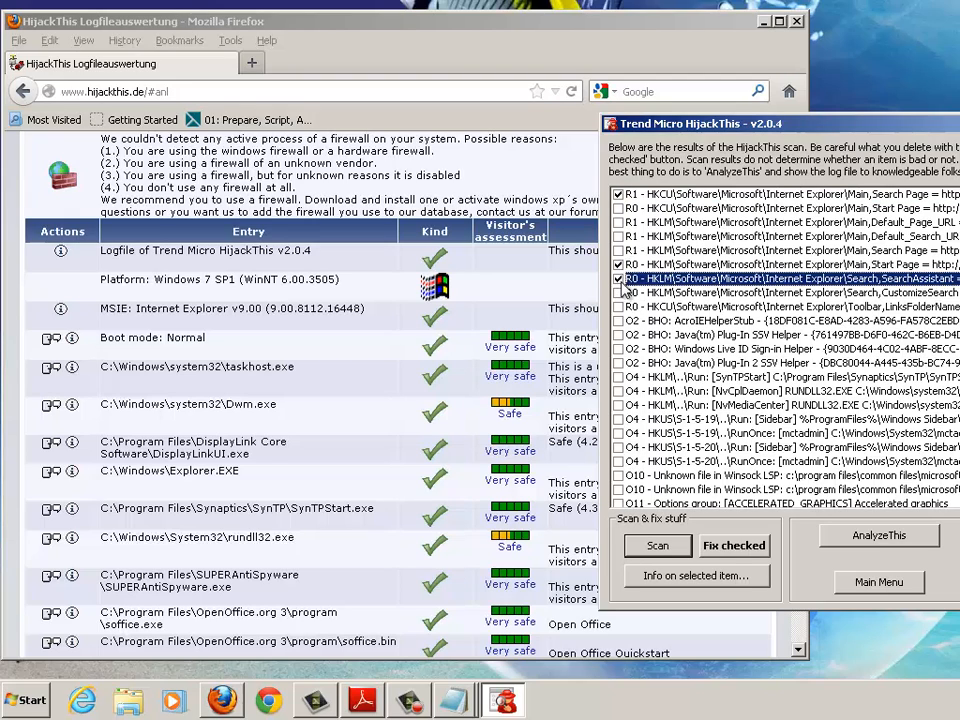
{"action": "left_click", "coordinate": [619, 293]}
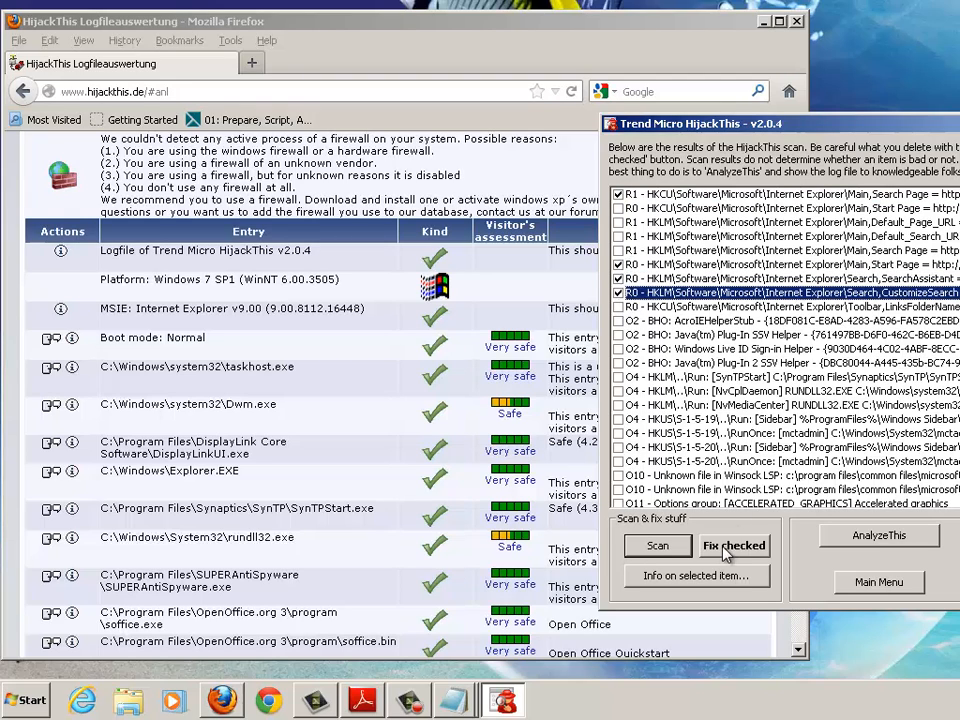
Step: Clear the check marks from the four Internet Explorer entries in the HijackThis scan results
{"action": "left_click", "coordinate": [619, 279]}
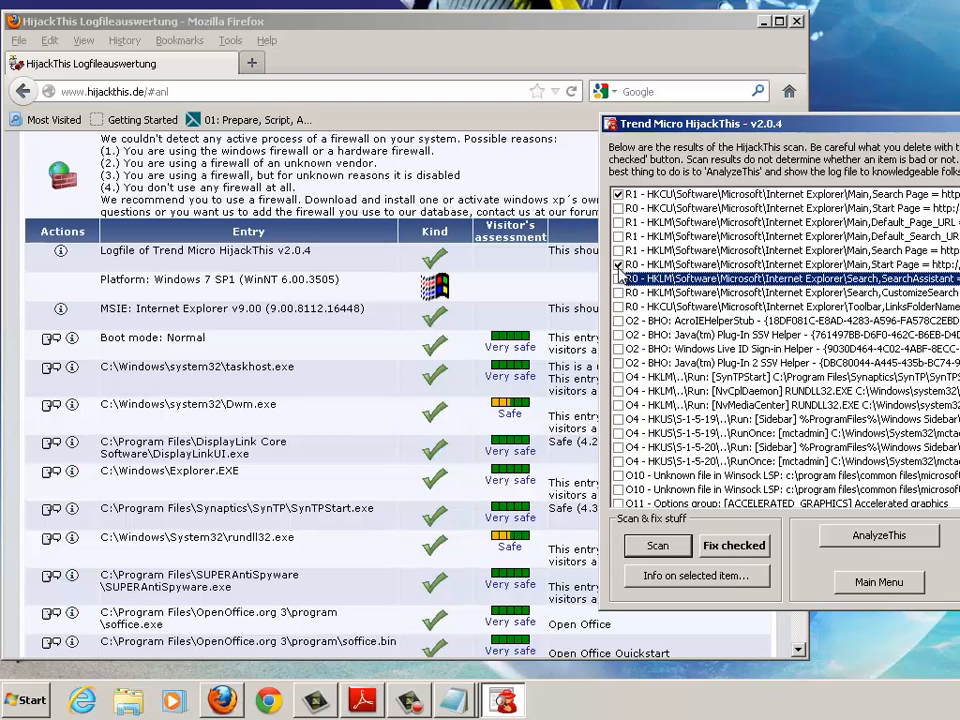
{"action": "left_click", "coordinate": [619, 265]}
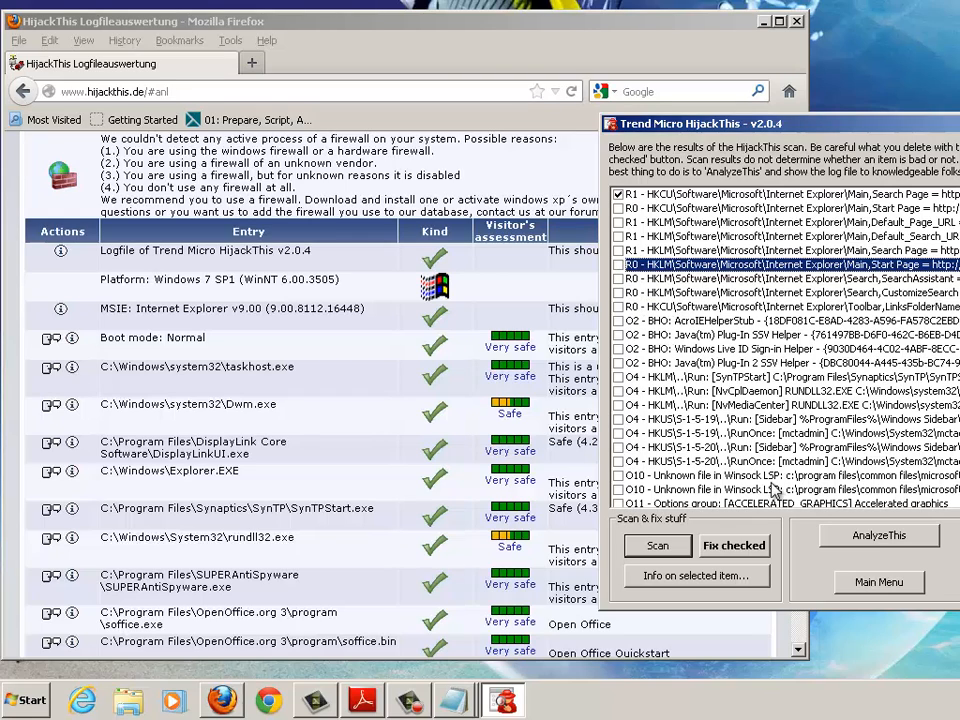
{"action": "scroll", "coordinate": [785, 340], "scroll_direction": "down", "scroll_amount": 5}
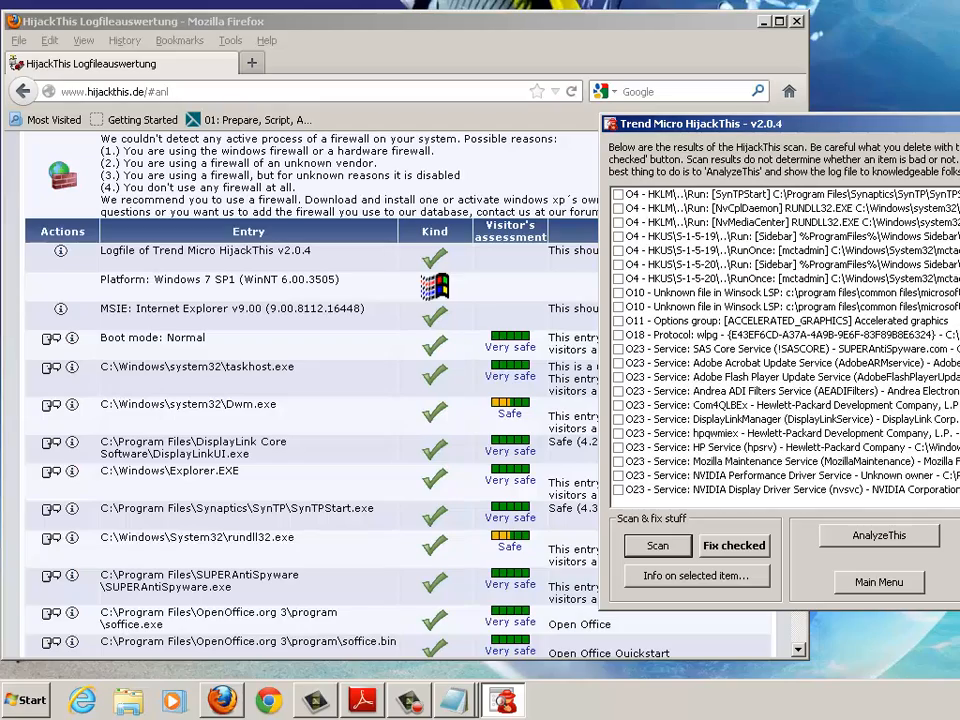
{"action": "scroll", "coordinate": [785, 340], "scroll_direction": "up", "scroll_amount": 5}
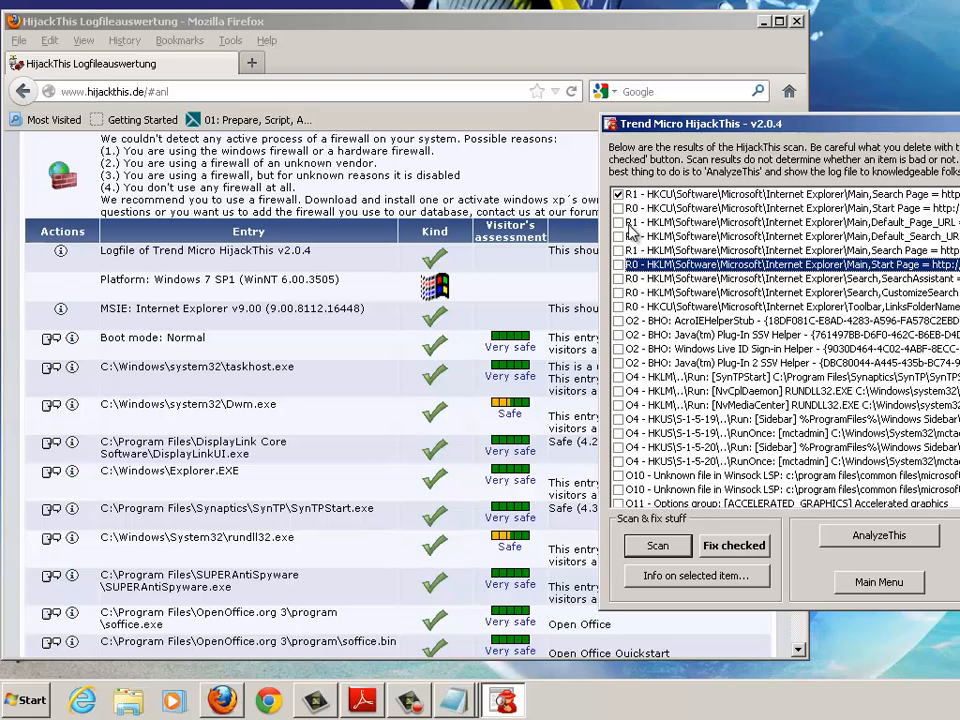
{"action": "left_click", "coordinate": [623, 196]}
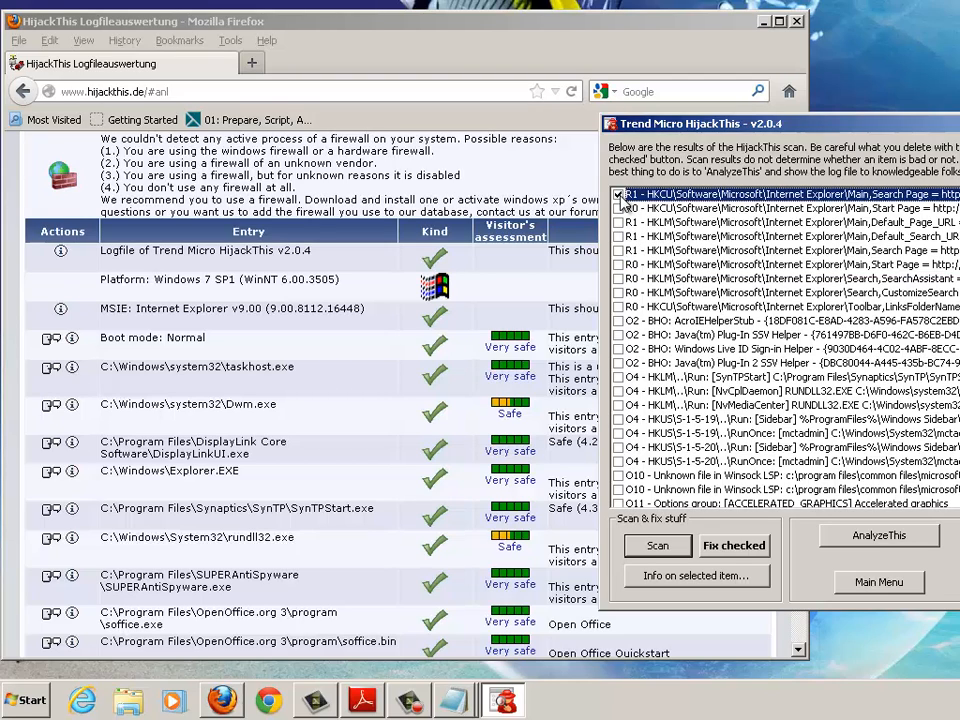
Step: Examine the O10 to O23 entries in the HijackThis scan results, going up from the Andrea ADI Filters service
{"action": "scroll", "coordinate": [678, 370], "scroll_direction": "down", "scroll_amount": 4}
{"action": "scroll", "coordinate": [678, 370], "scroll_direction": "down", "scroll_amount": 1}
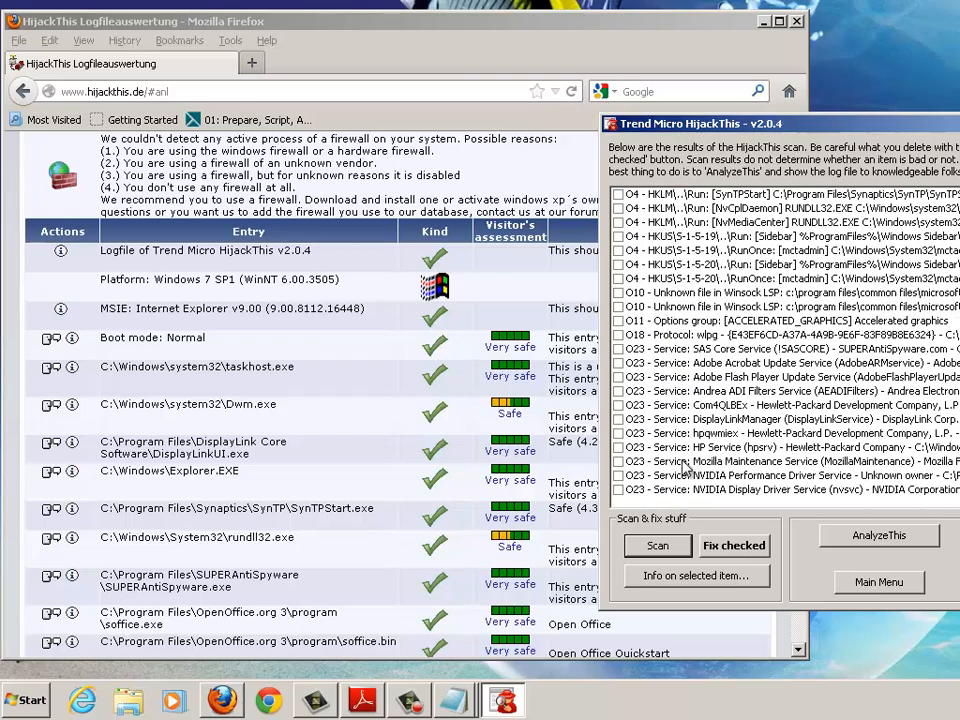
{"action": "left_click", "coordinate": [805, 395]}
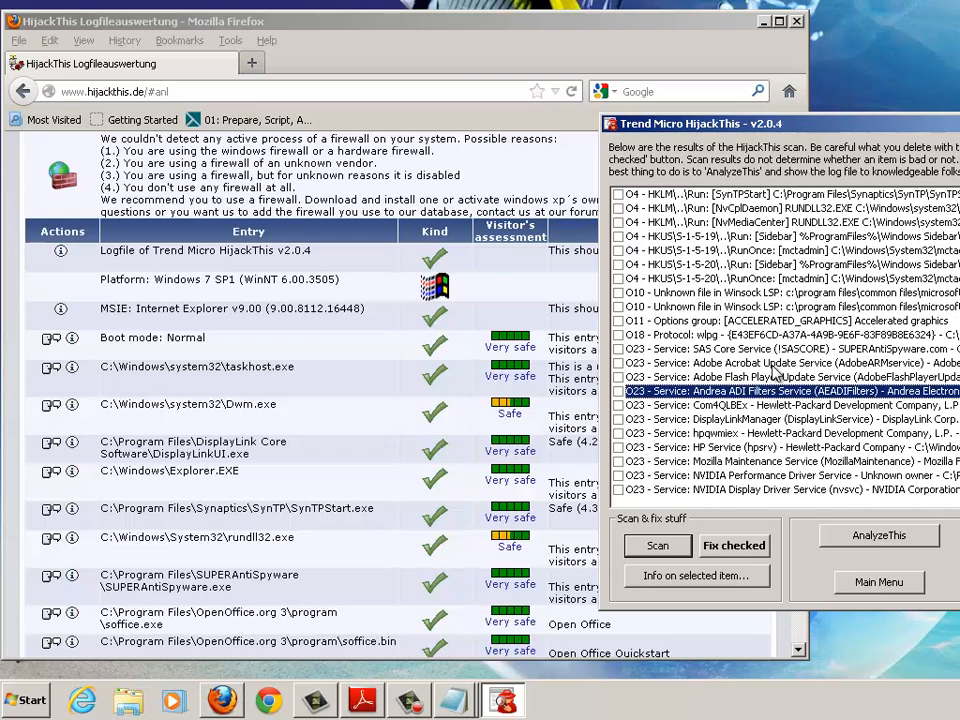
{"action": "key", "text": "Up"}
{"action": "key", "text": "Up"}
{"action": "key", "text": "Up"}
{"action": "key", "text": "Up"}
{"action": "key", "text": "Up"}
{"action": "key", "text": "Up"}
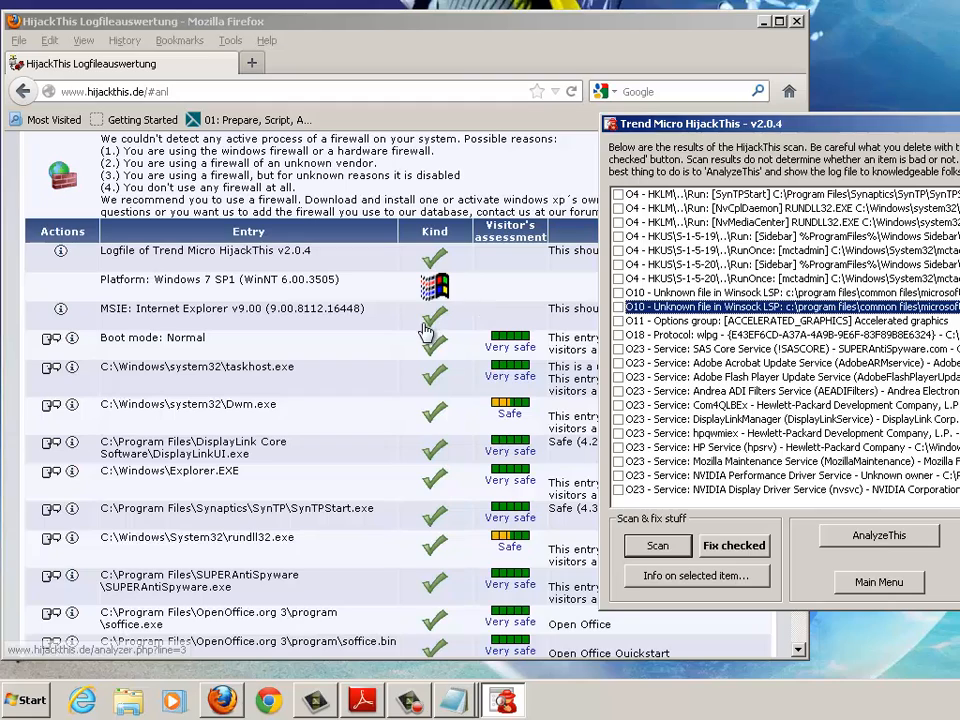
Step: View the analyzer details for the MSIE: Internet Explorer v9.00 entry and close them
{"action": "left_click", "coordinate": [430, 318]}
{"action": "left_click", "coordinate": [432, 320]}
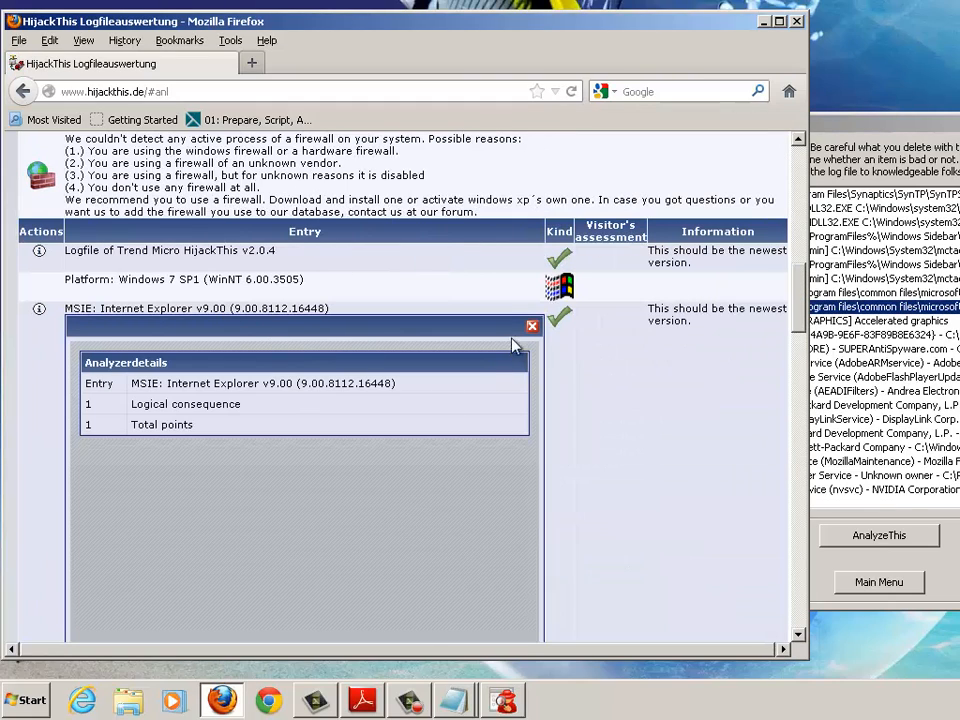
{"action": "left_click", "coordinate": [532, 329]}
Step: Check and uncheck the HKUS S-1-5-20 RunOnce mctadmin entry in HijackThis, and continue the fix with nothing selected
{"action": "left_click", "coordinate": [951, 129]}
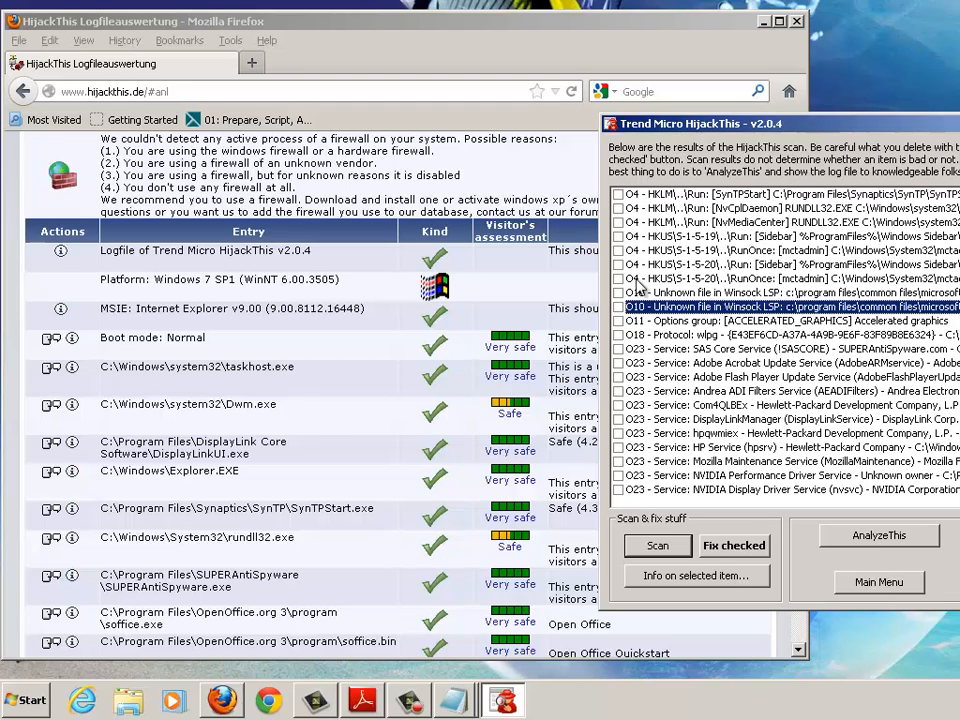
{"action": "left_click", "coordinate": [645, 279]}
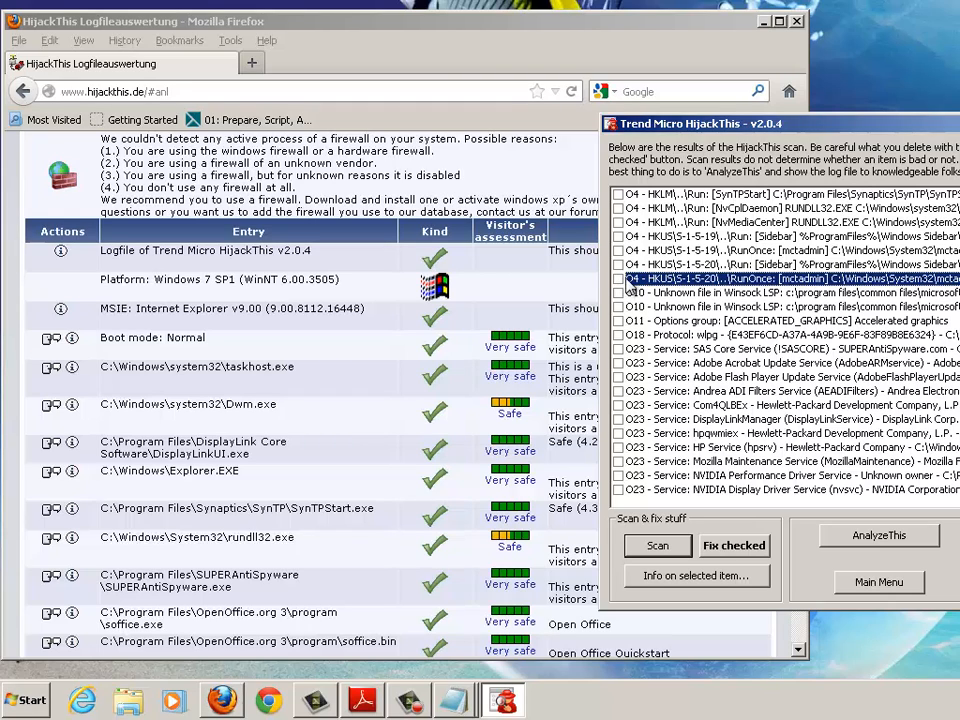
{"action": "left_click", "coordinate": [619, 280]}
{"action": "left_click", "coordinate": [619, 279]}
{"action": "left_click", "coordinate": [751, 550]}
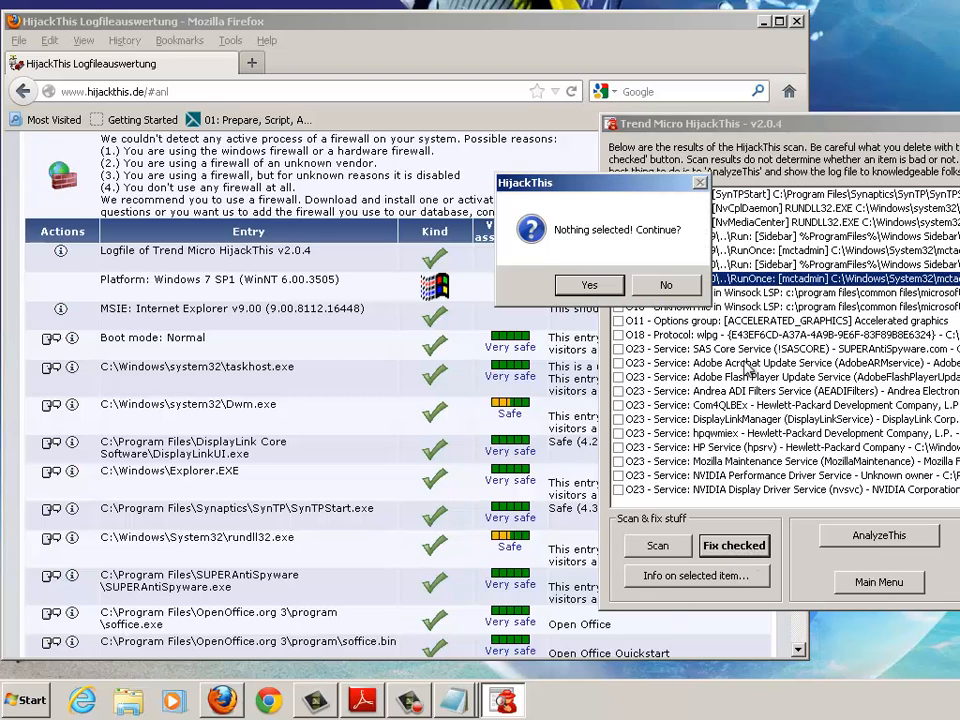
{"action": "left_click", "coordinate": [603, 284]}
Step: Close the HijackThis window and the Firefox window with the log analysis
{"action": "left_click", "coordinate": [959, 124]}
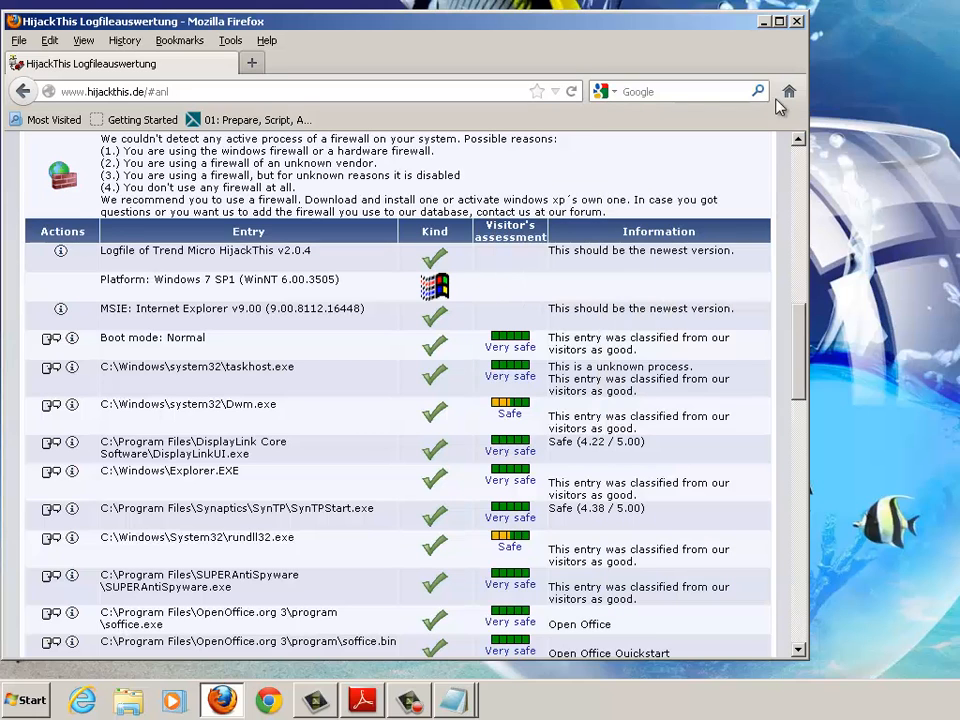
{"action": "left_click", "coordinate": [798, 21]}
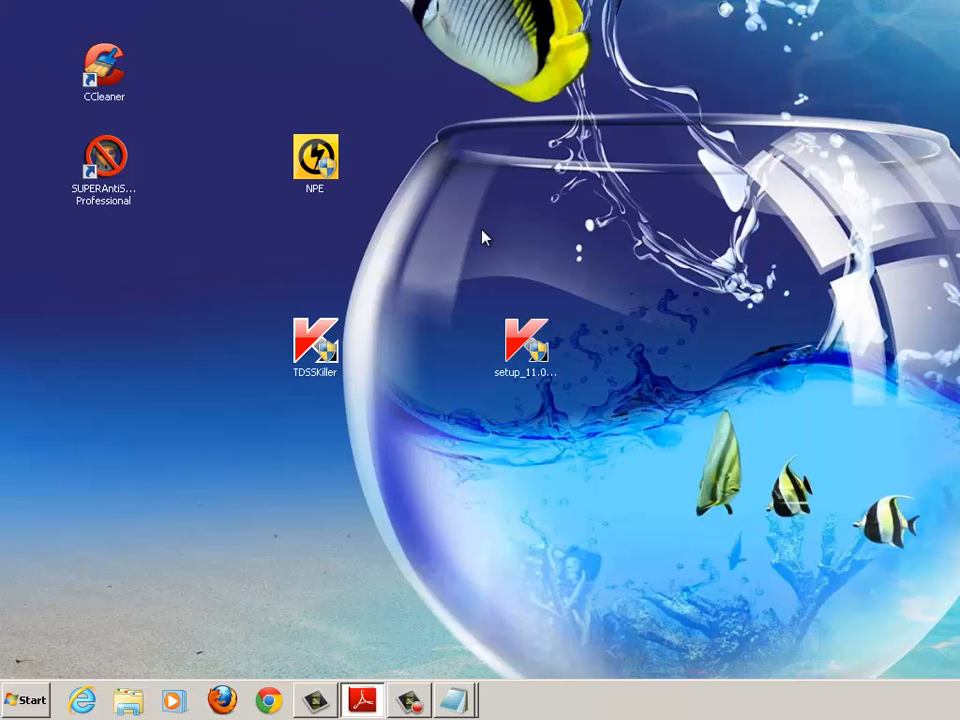